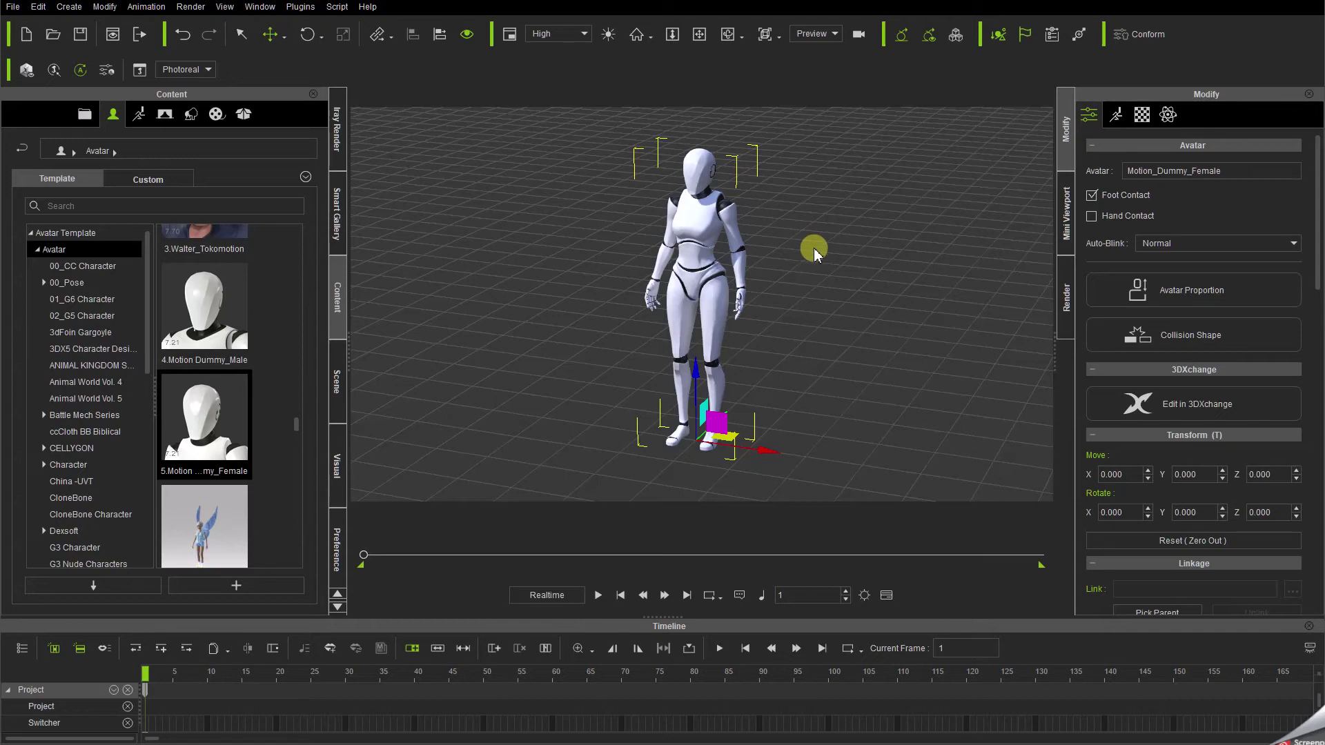
- Open Edit Motion Layer from the Modify Motion tab for Motion_Dummy_Female
double_click(709, 266)
mouse_move(624, 479)
left_mouse_down()
mouse_move(970, 222)
mouse_move(946, 109)
left_mouse_up()
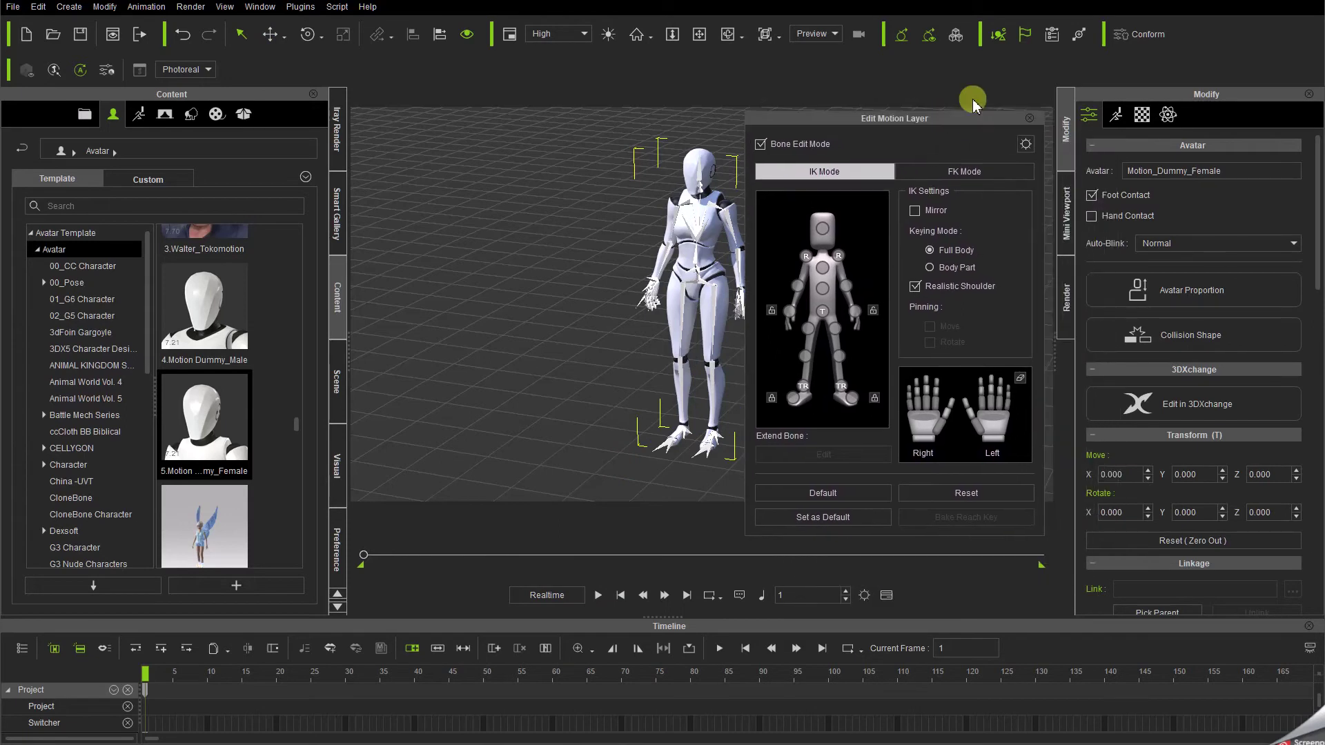
left_click(1116, 115)
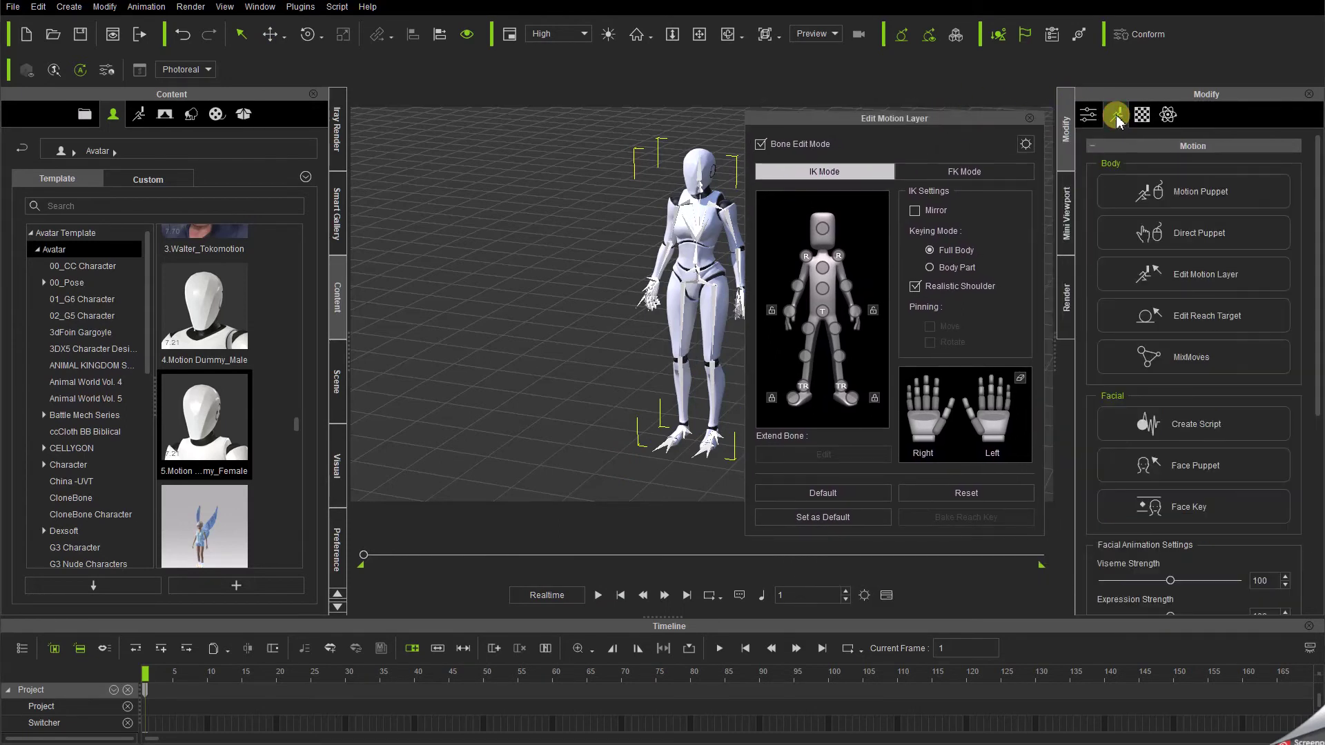
left_click(1267, 279)
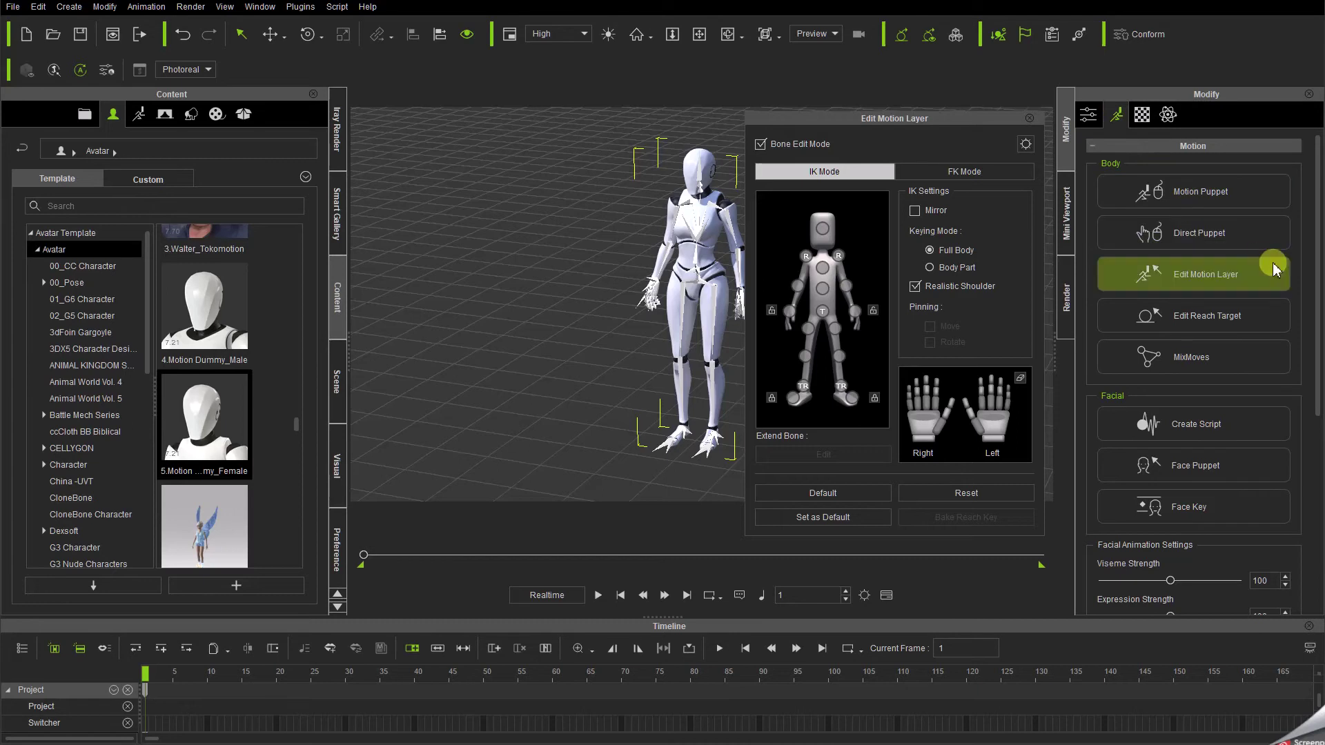
- Reposition the Edit Motion Layer window to the upper right of the screen
left_click(949, 124)
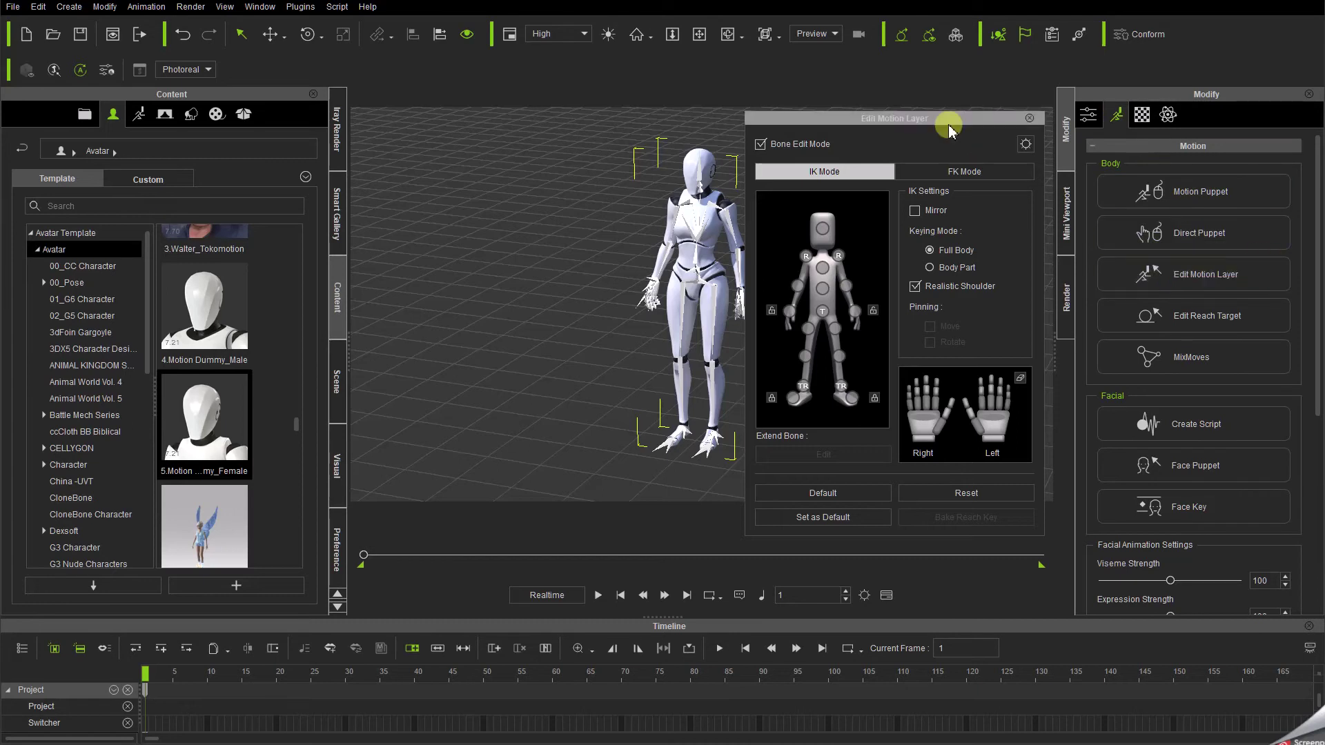
left_click_drag(949, 124, 1079, 70)
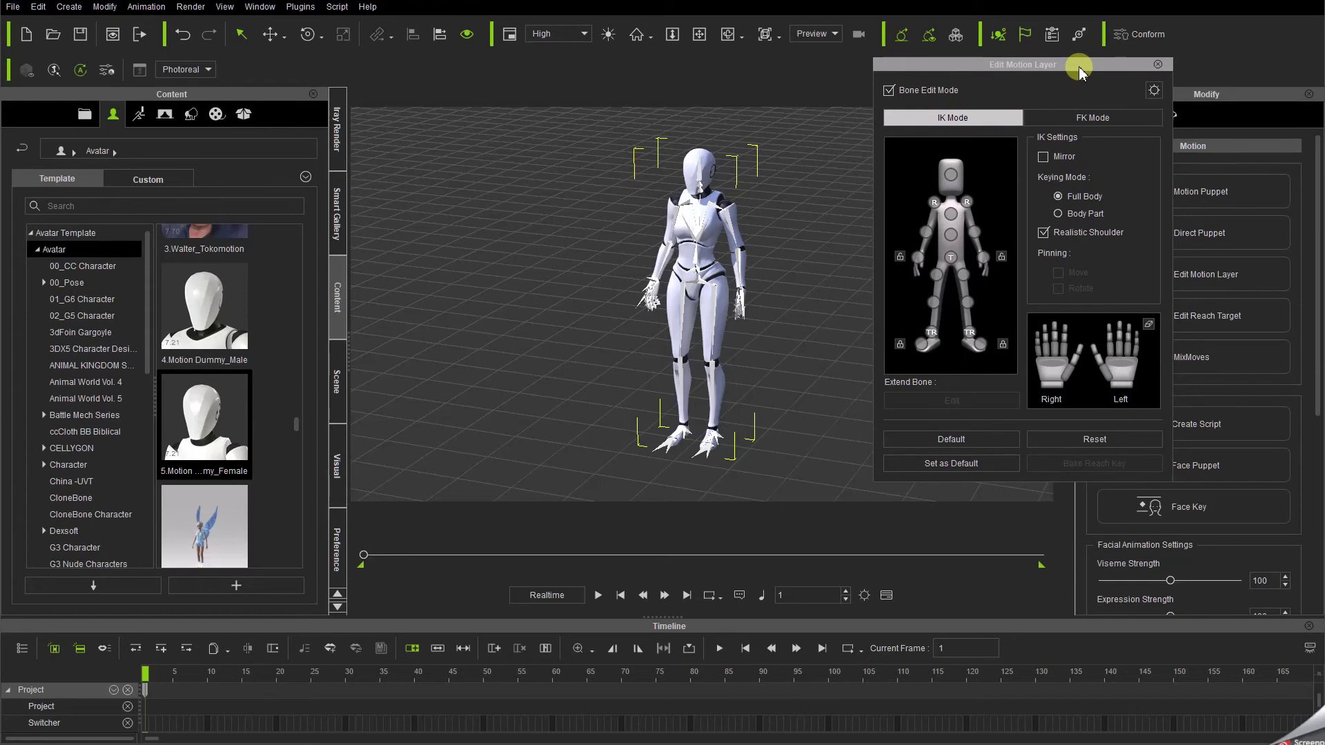
left_click_drag(1080, 71, 1083, 88)
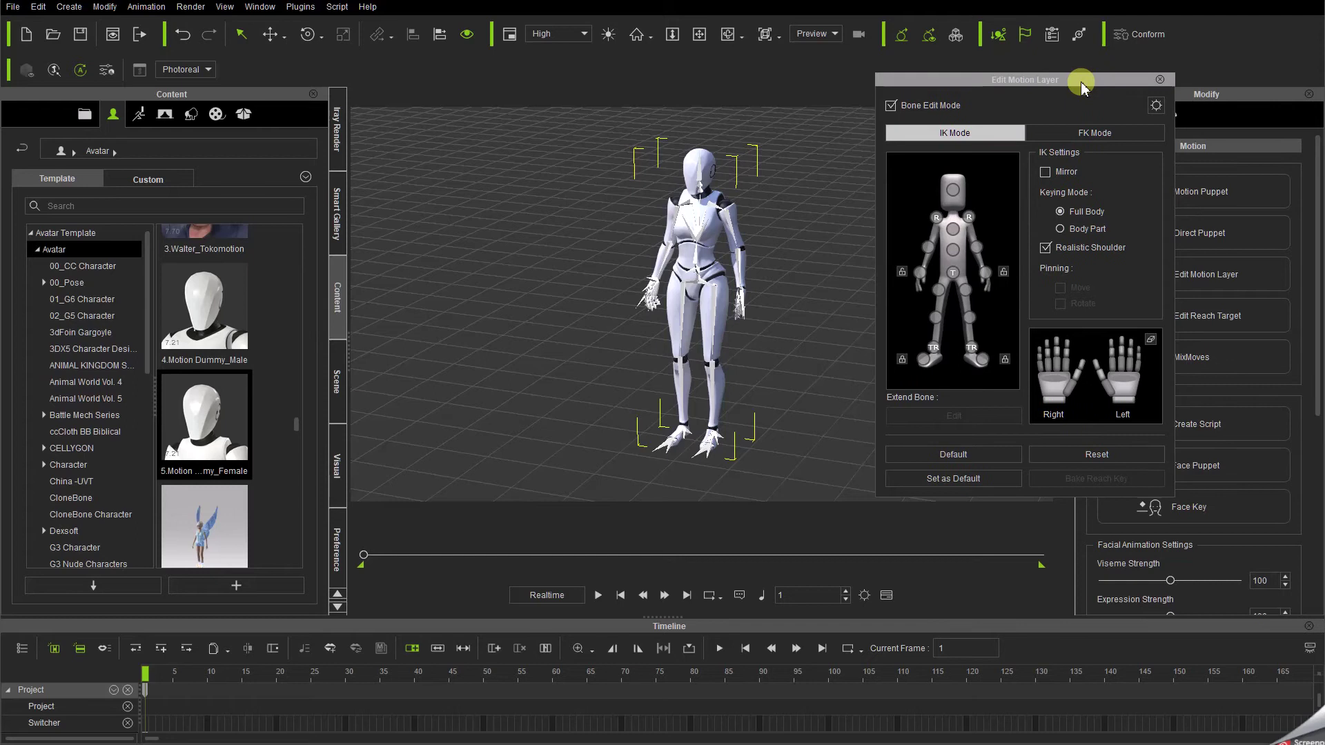
left_click_drag(1083, 88, 1082, 88)
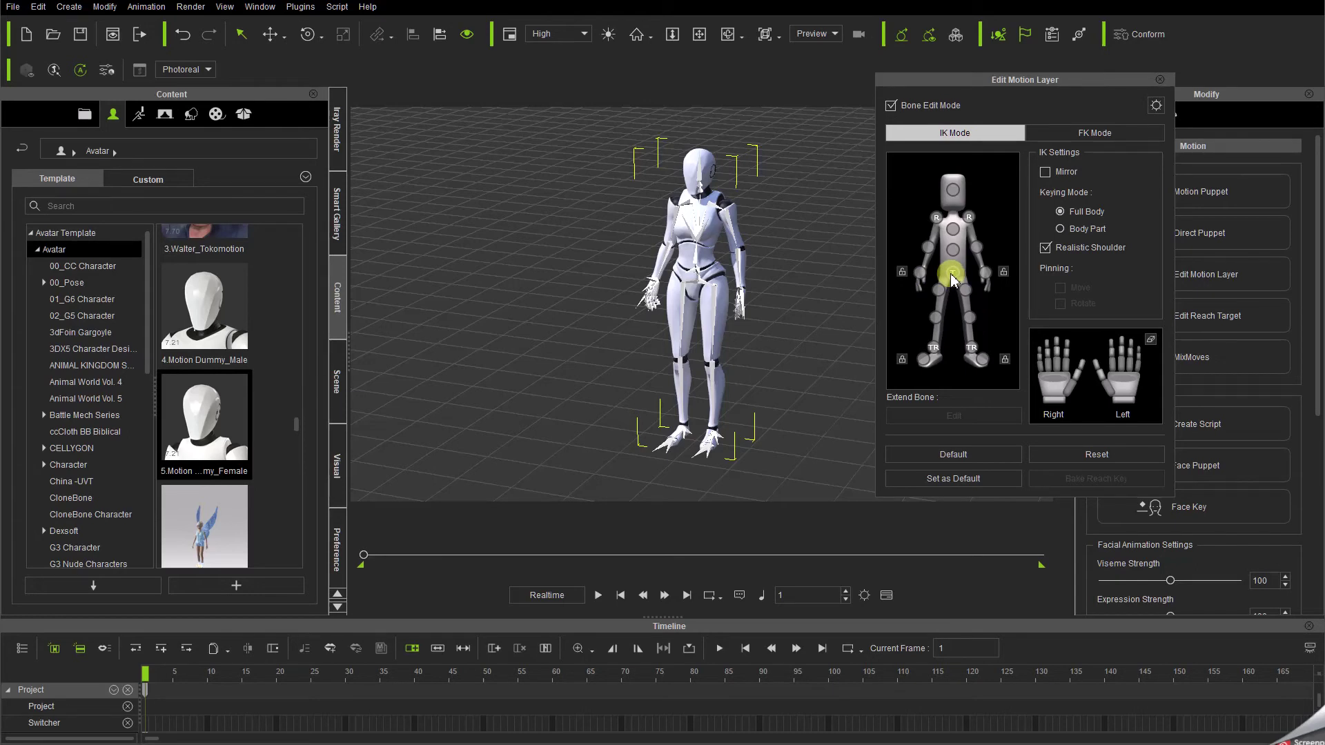
- Select the pelvis node and drag it upward to raise the body, then close the panel
left_click(952, 275)
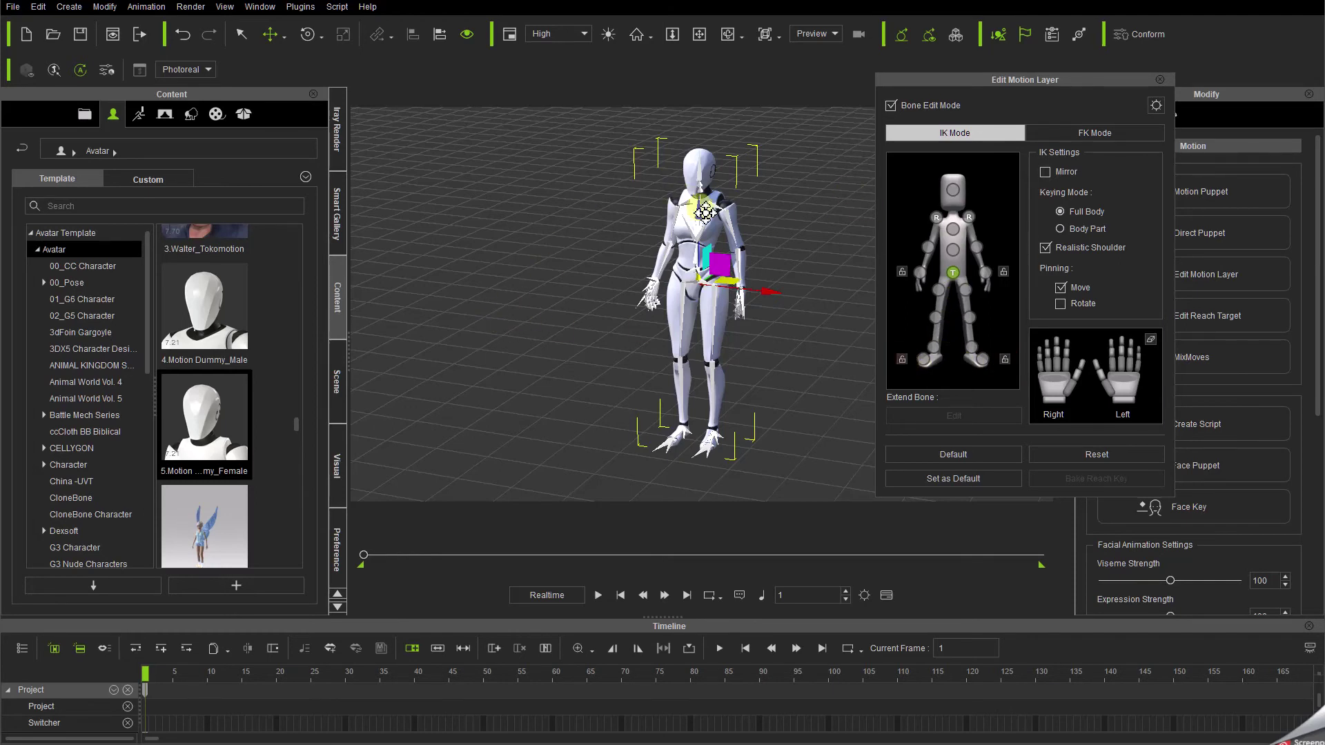
left_click_drag(703, 217, 712, 129)
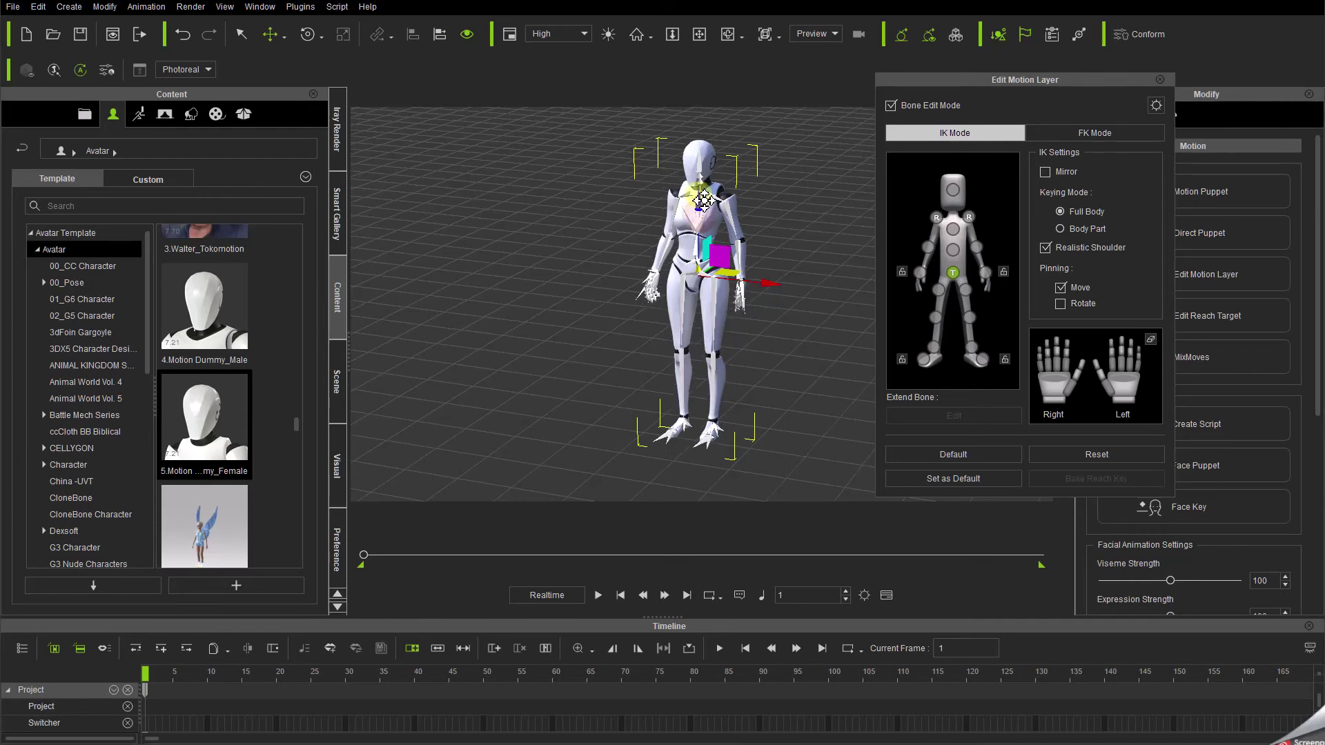
middle_click_drag(615, 266, 580, 374)
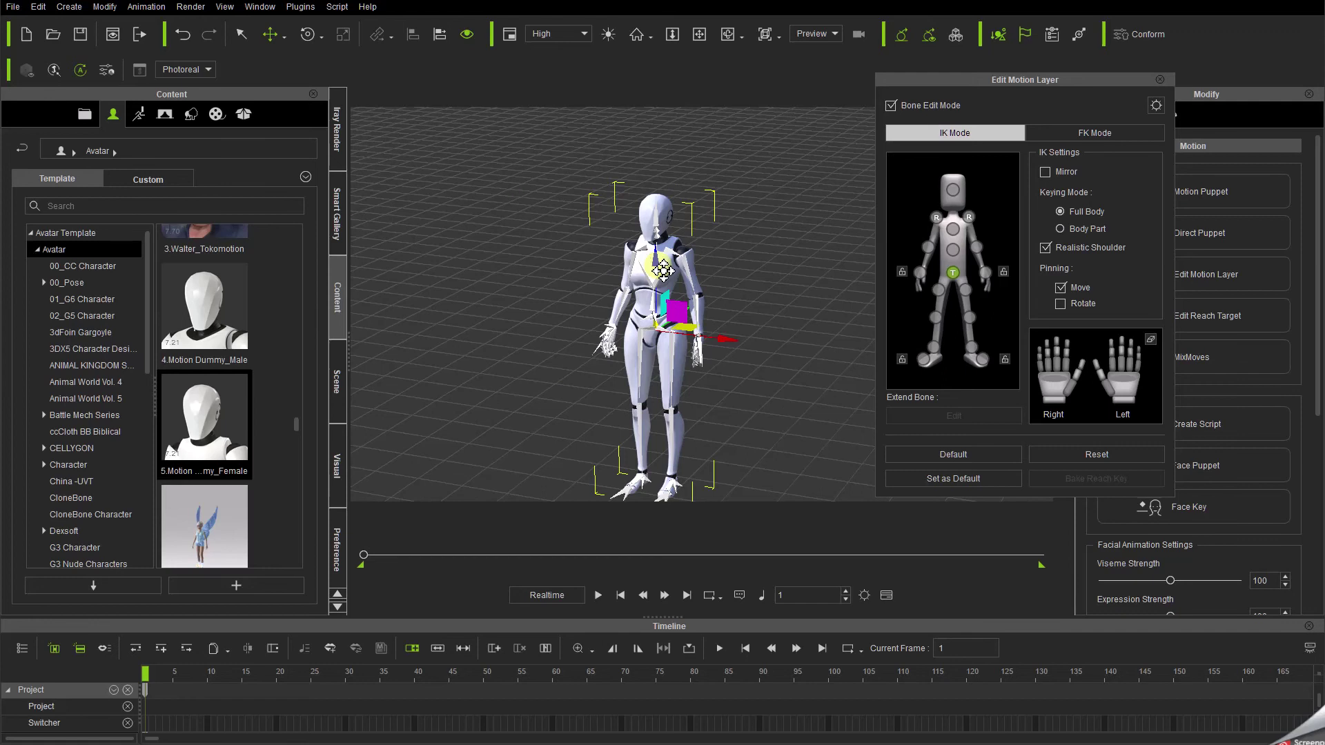
left_click_drag(661, 267, 688, 122)
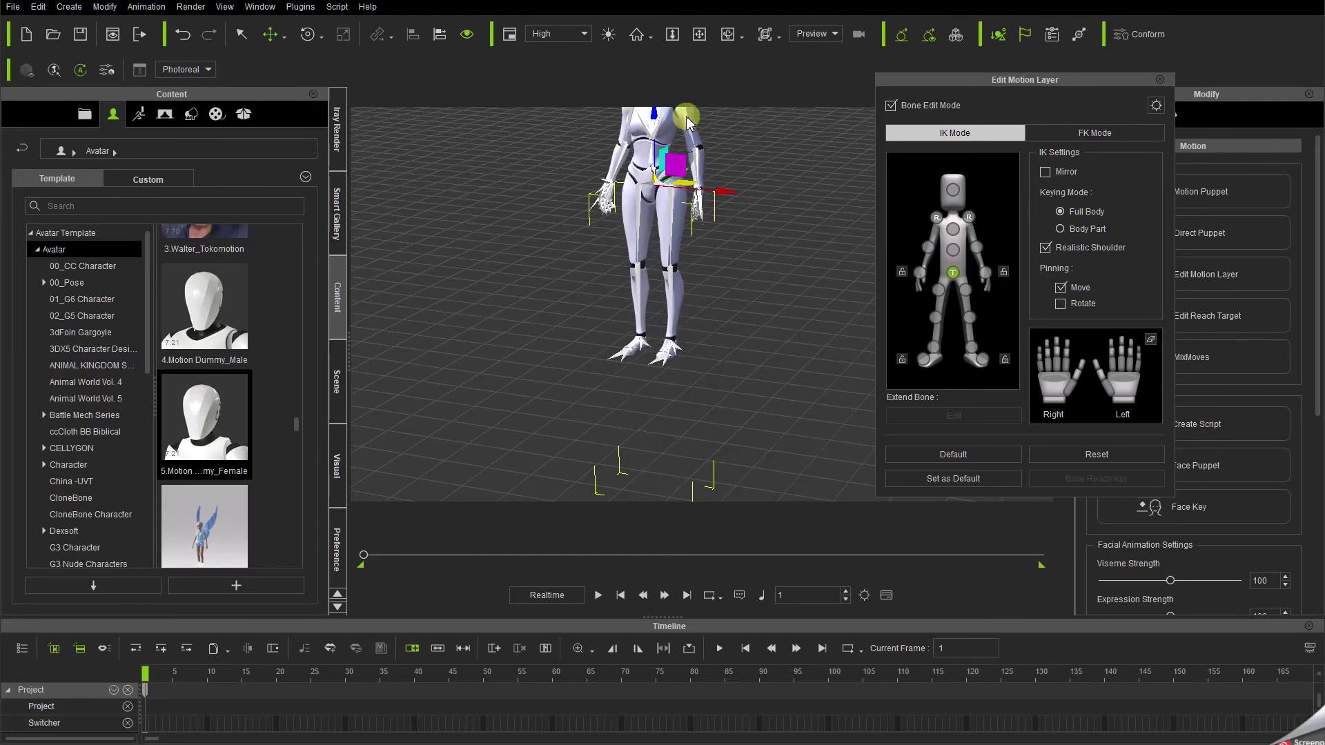
middle_click_drag(583, 238, 608, 324)
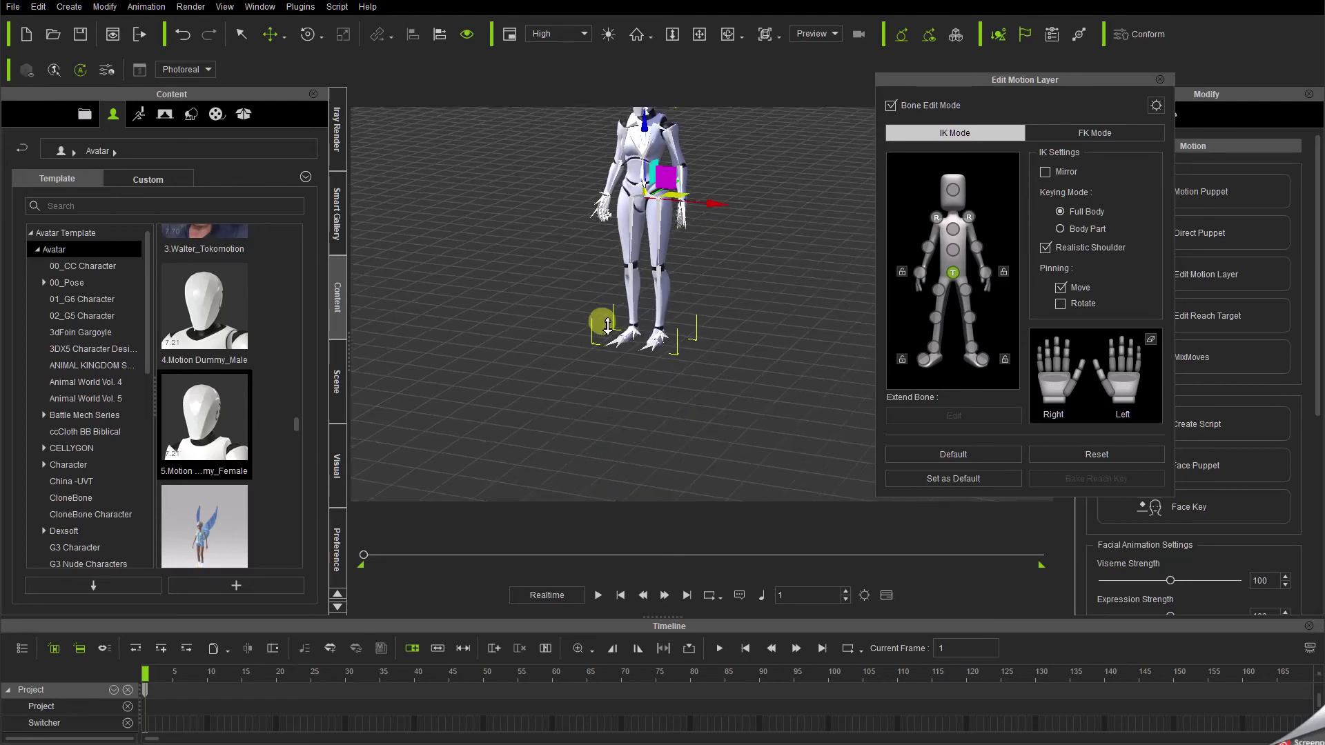
middle_click_drag(503, 221, 532, 225)
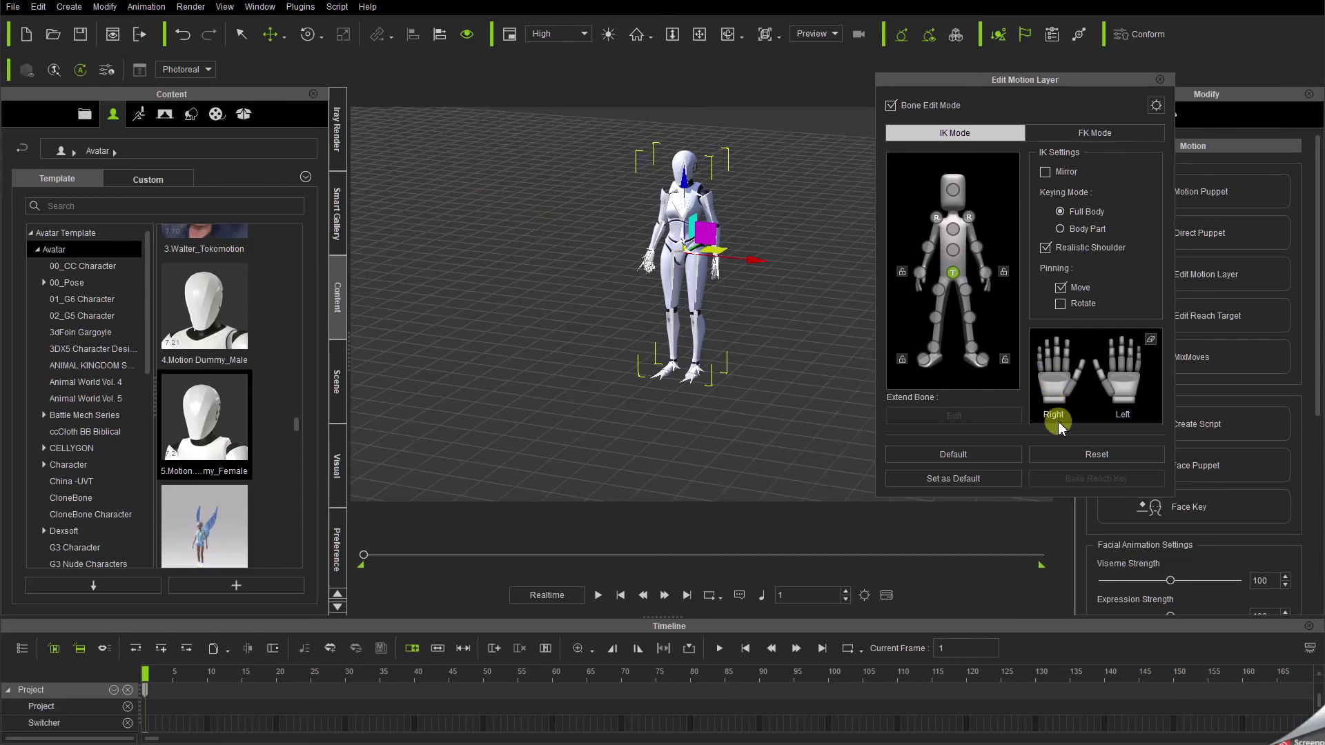
left_click(1161, 80)
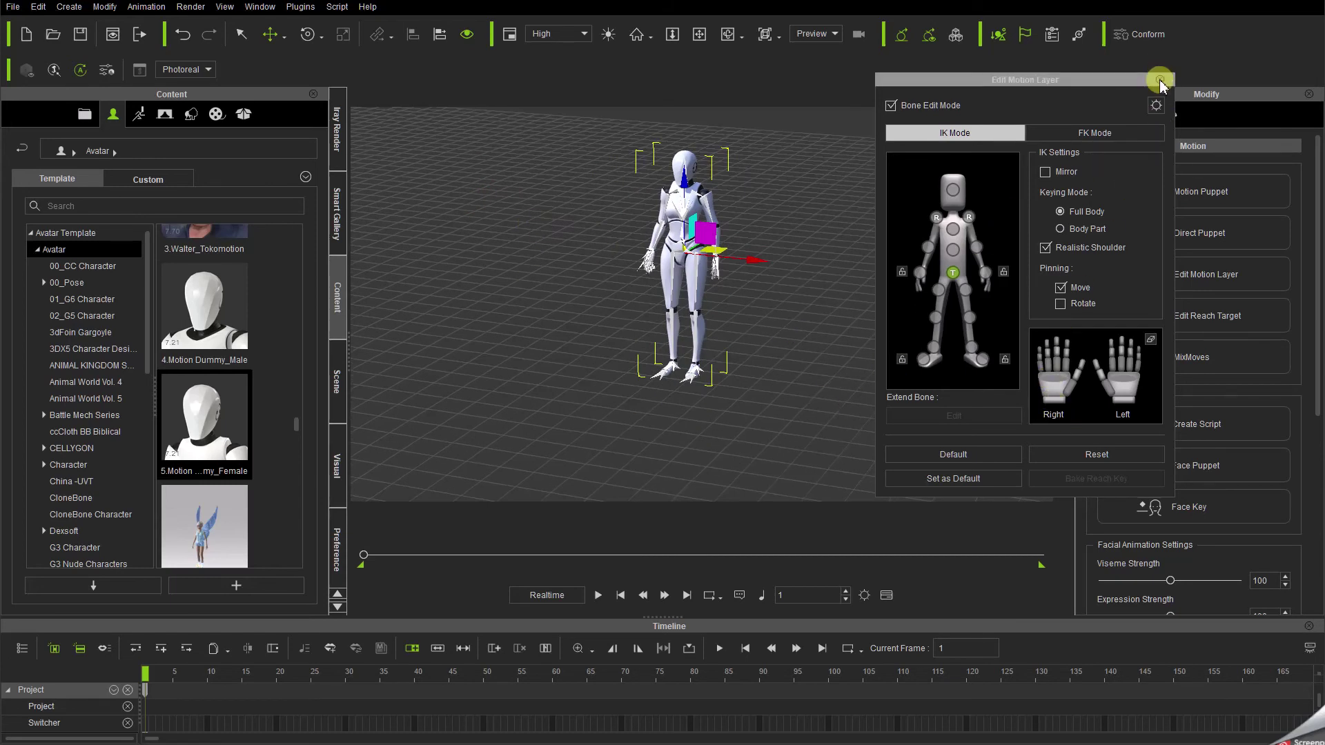
left_click(1161, 81)
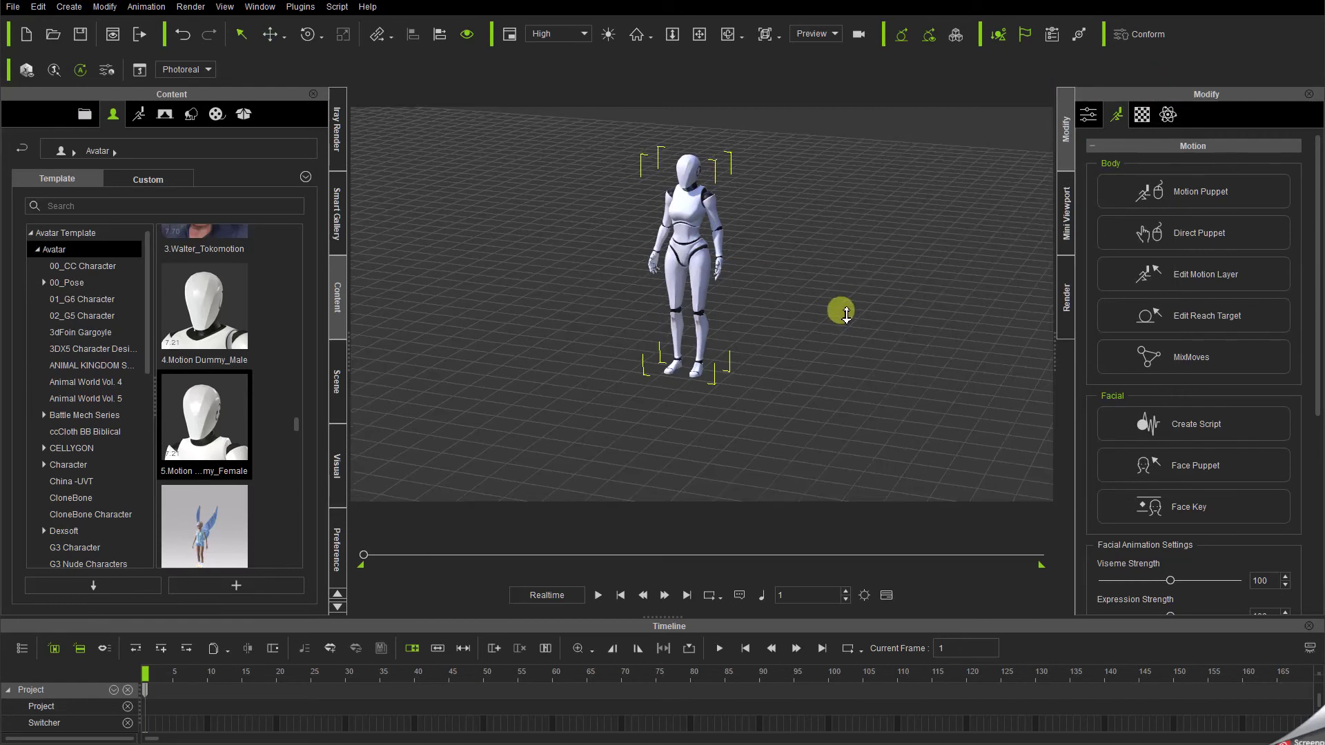
left_click(714, 253)
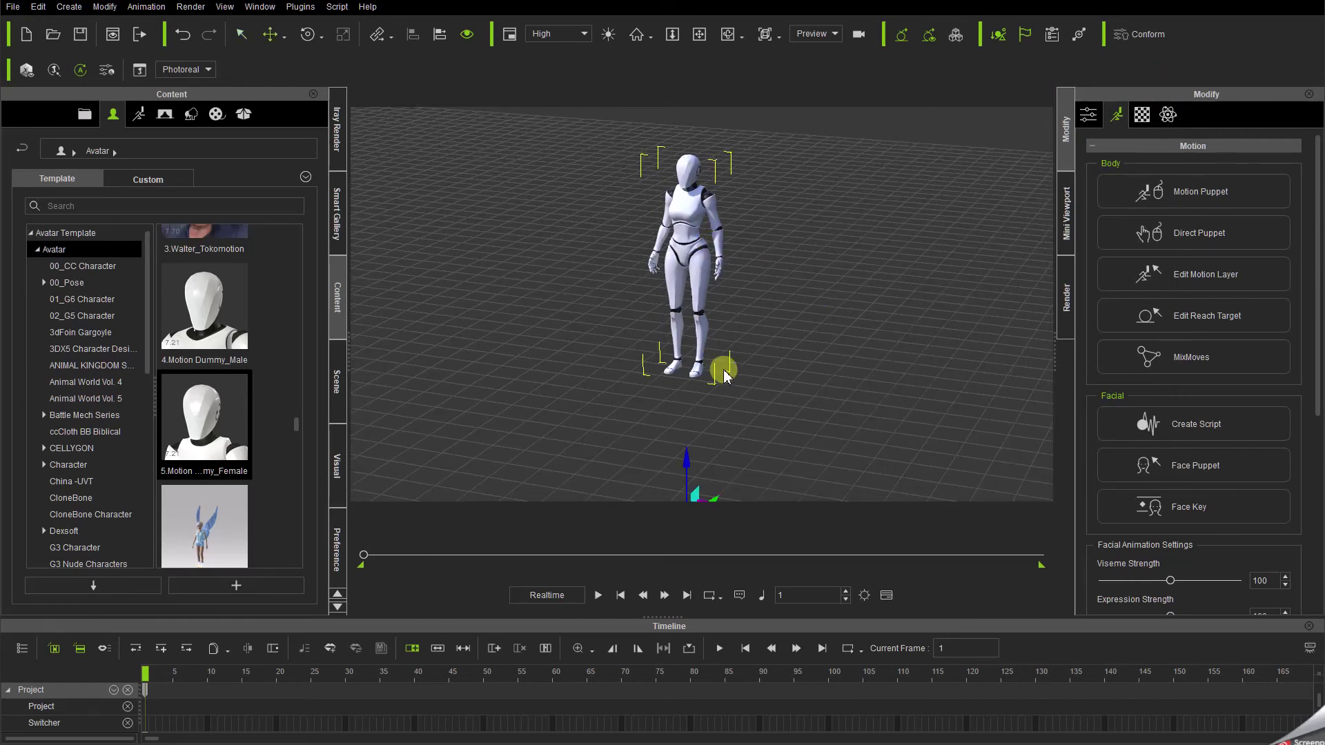
middle_click_drag(752, 397, 755, 308)
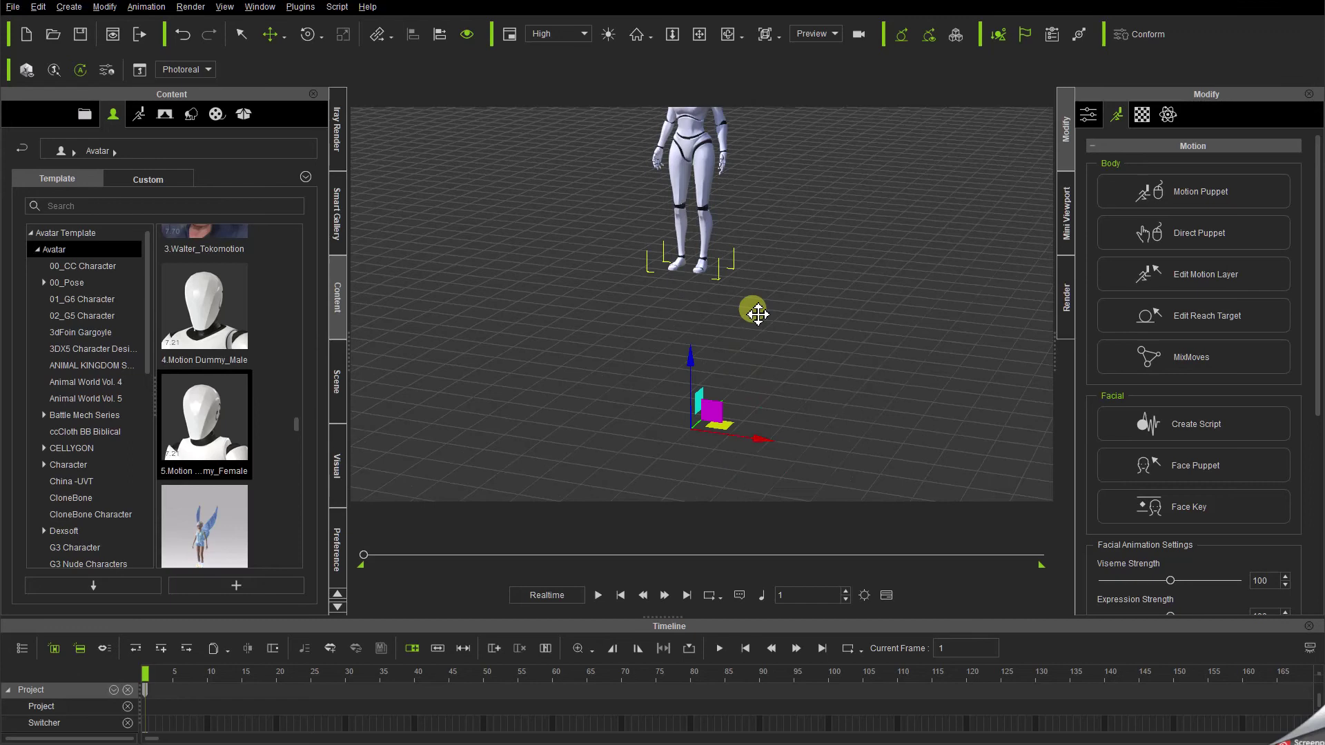
right_click_drag(660, 428, 697, 436)
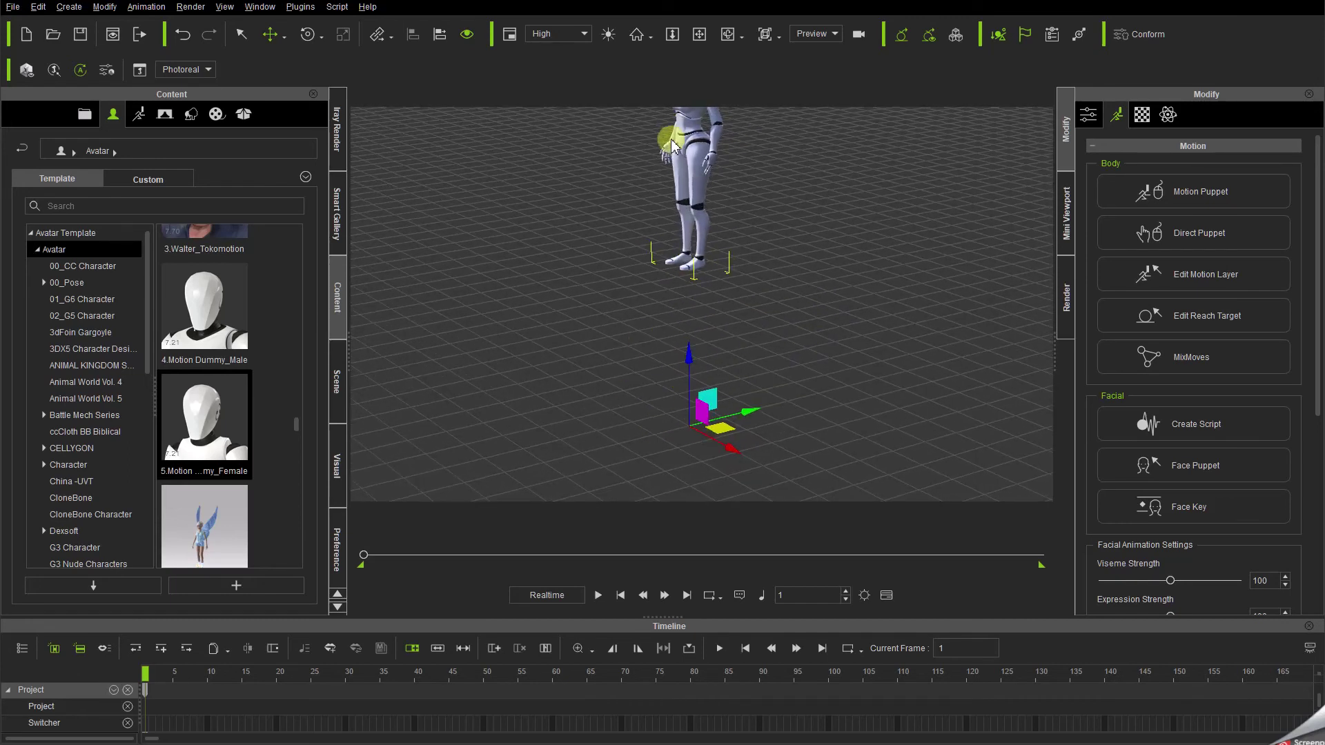
mouse_move(597, 283)
right_mouse_down()
mouse_move(690, 297)
mouse_move(645, 267)
mouse_move(614, 310)
mouse_move(626, 304)
right_mouse_up()
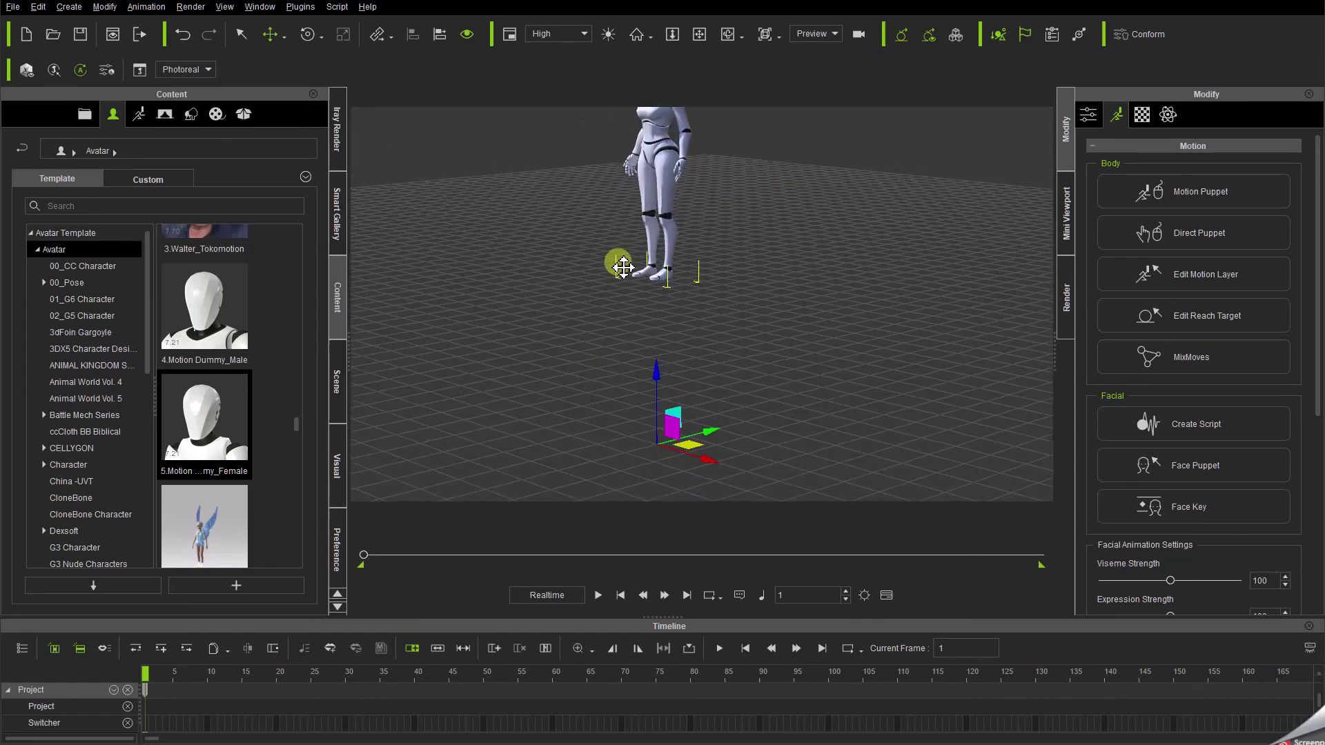
scroll(621, 288, "down", 2)
scroll(619, 288, "down", 2)
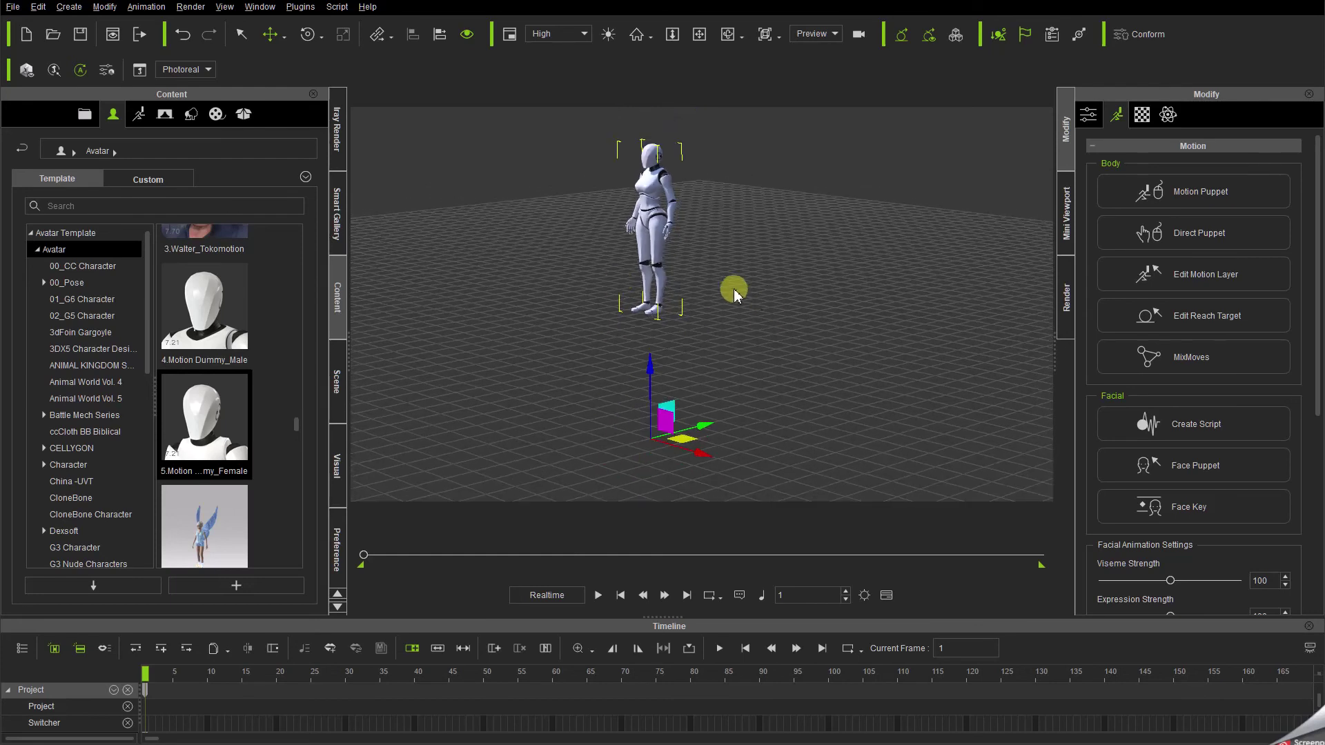
right_click_drag(733, 293, 855, 299)
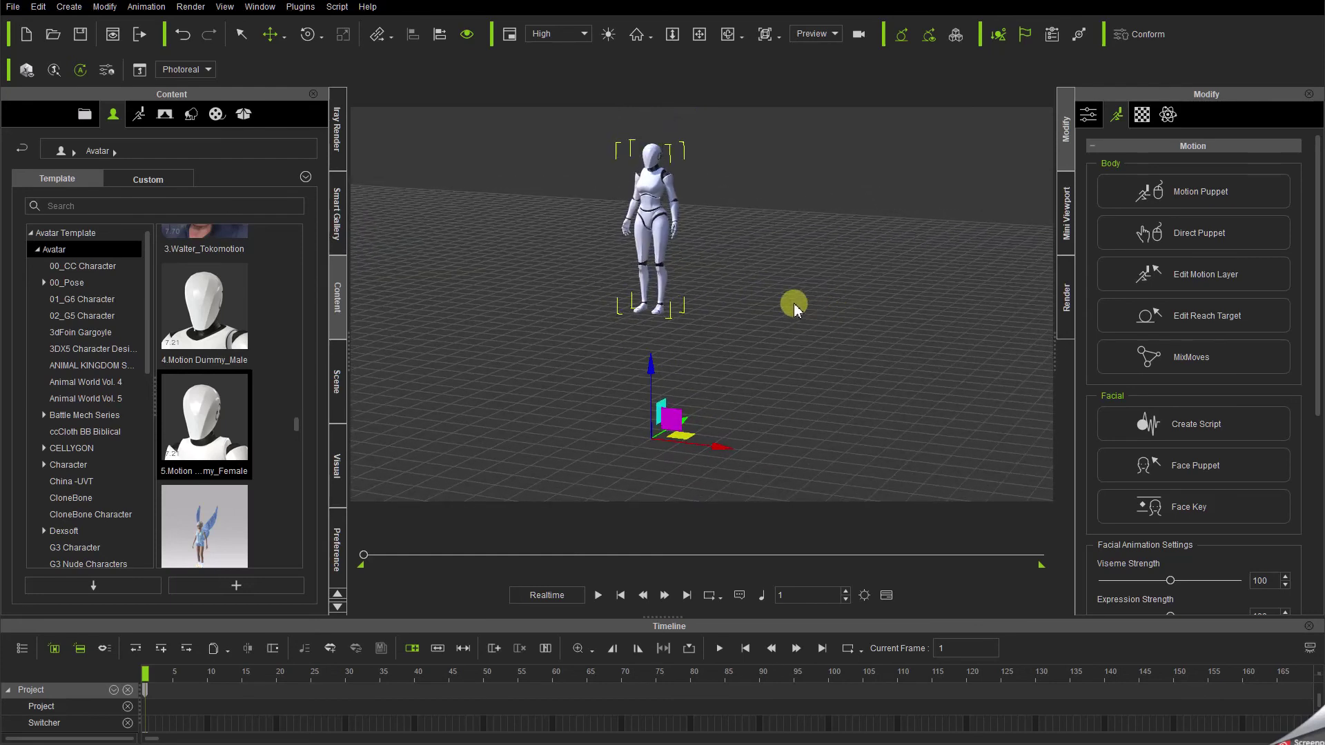
- Reopen Edit Motion Layer with Ctrl+D, unpin the right foot and select the hip
key("ctrl+d")
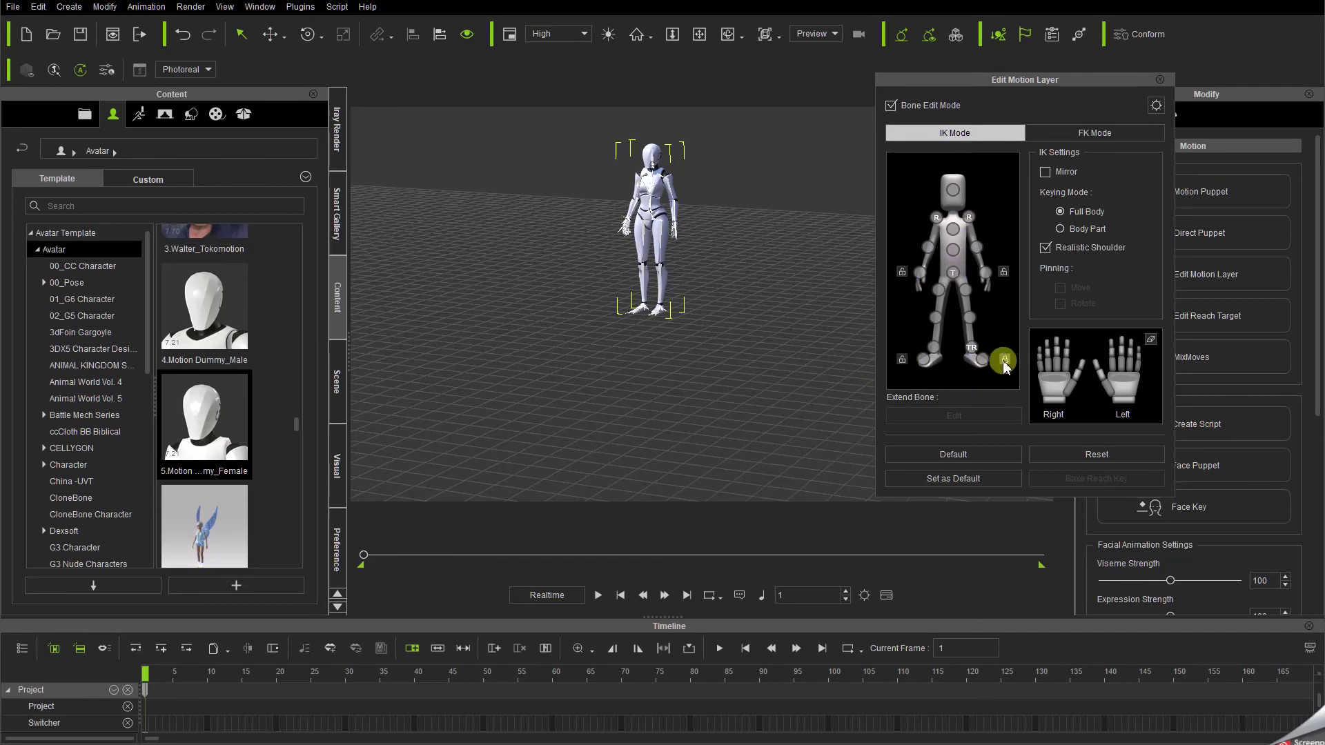
left_click(1004, 359)
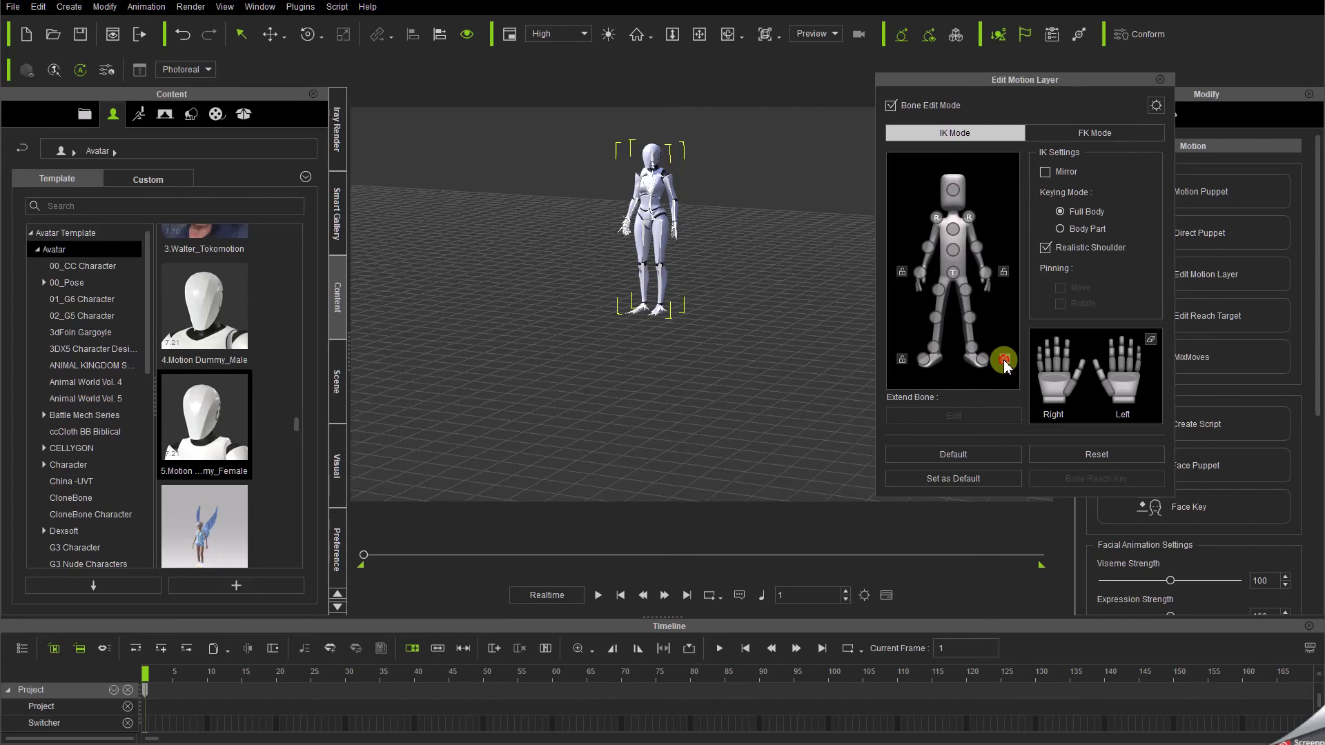
left_click(954, 276)
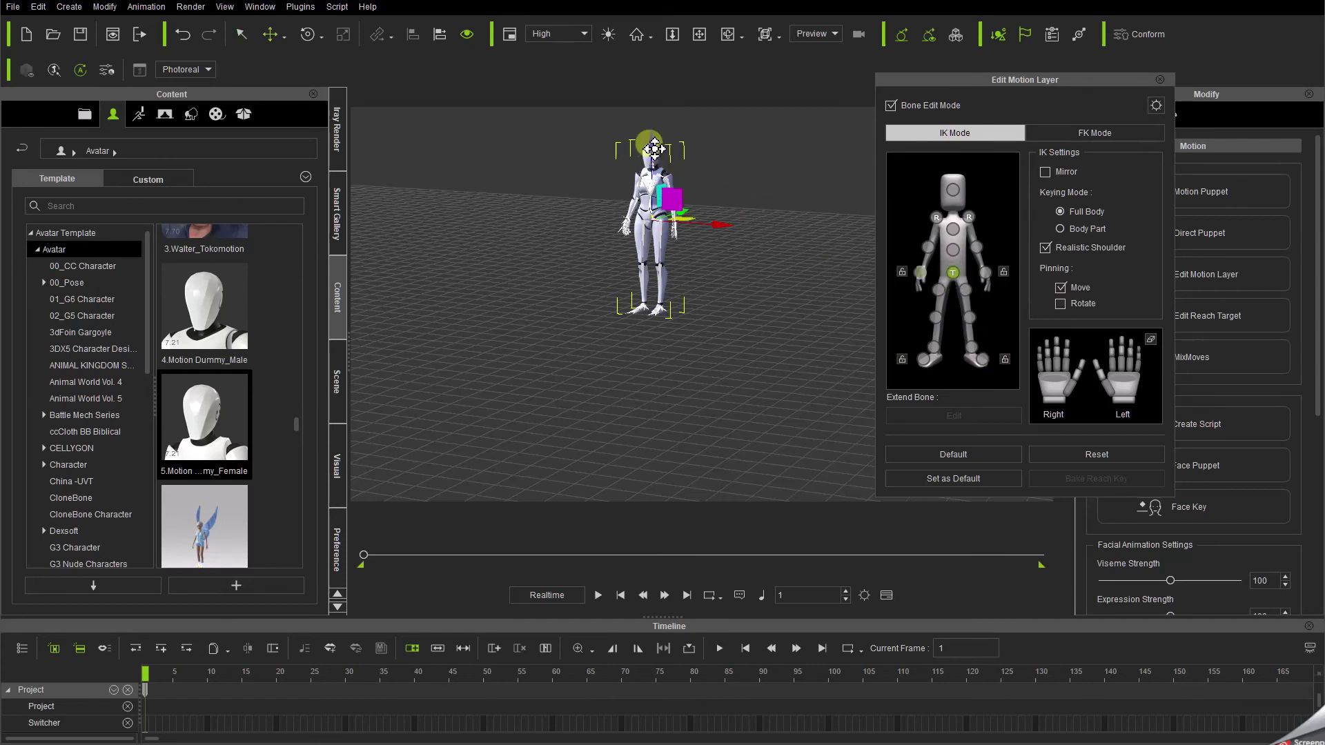
- Check Foot Contact in the Avatar tab and drag the head down to lower the body
left_click_drag(1043, 85, 902, 334)
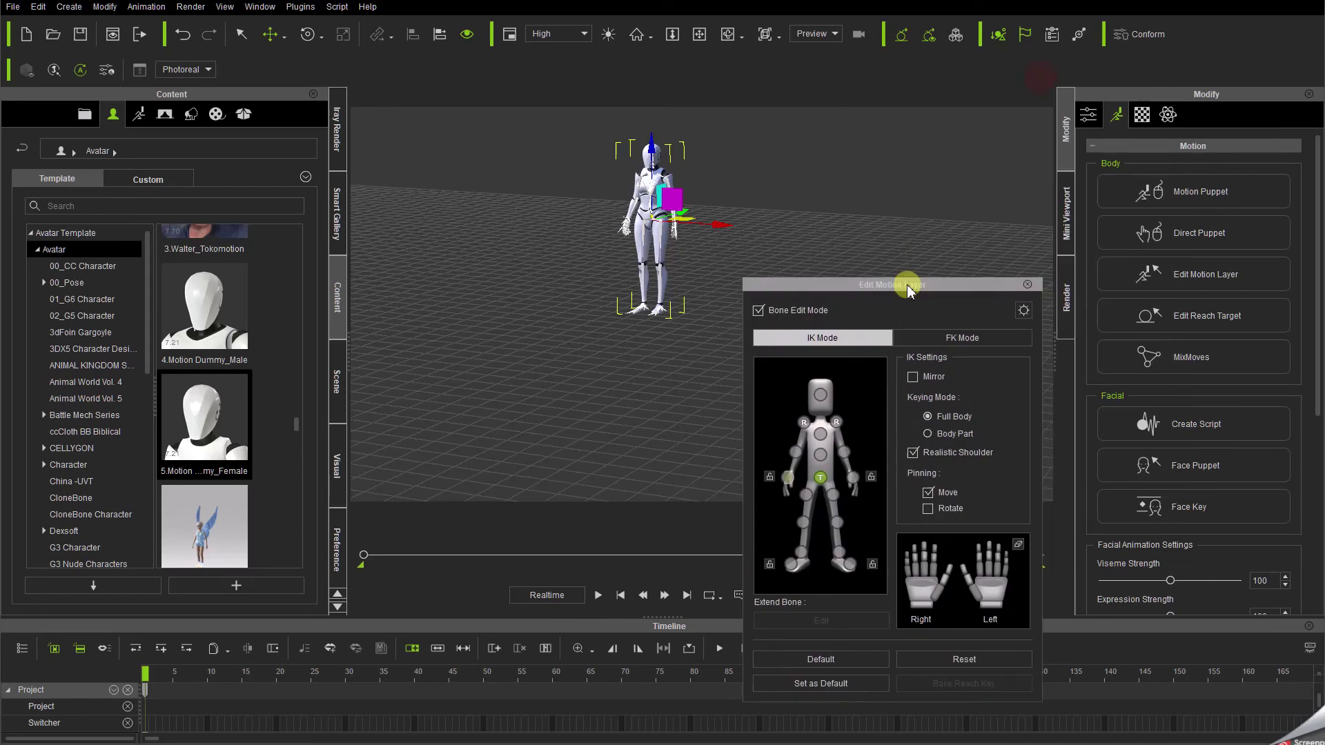
left_click(1086, 115)
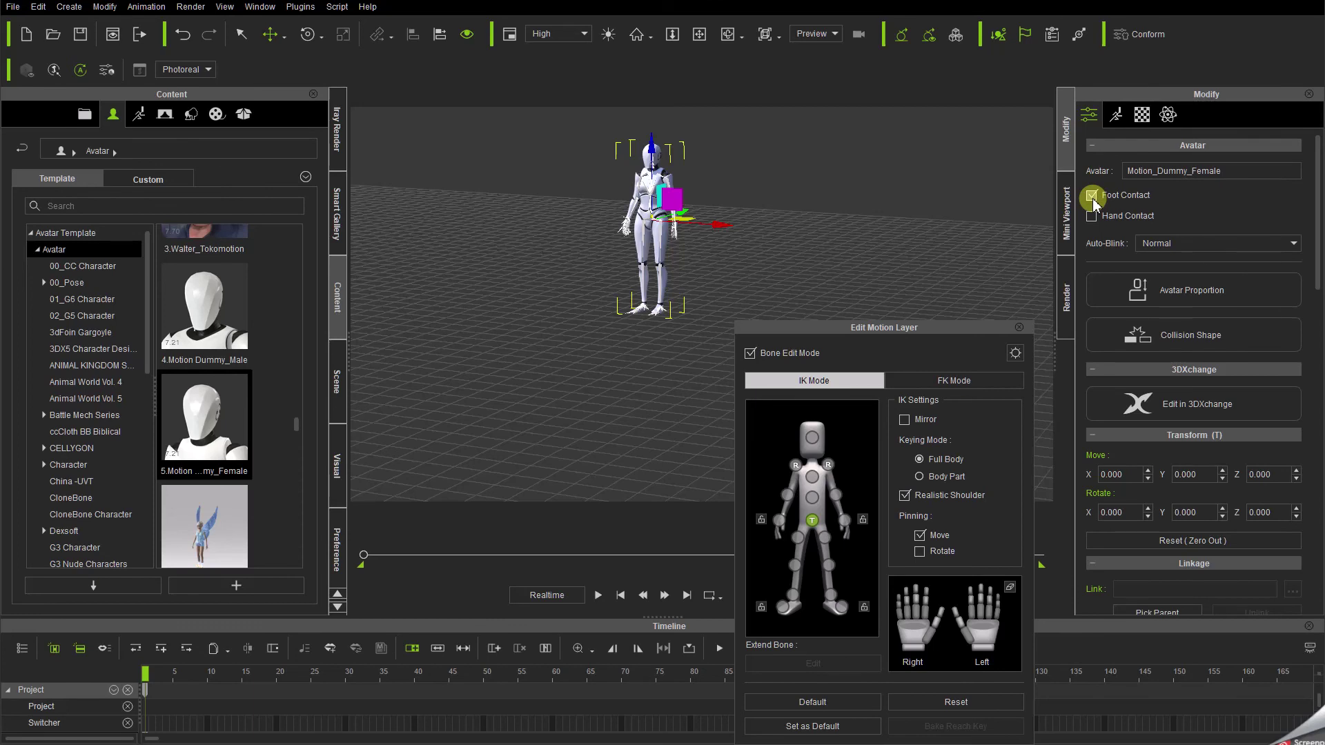
left_click_drag(935, 329, 1109, 122)
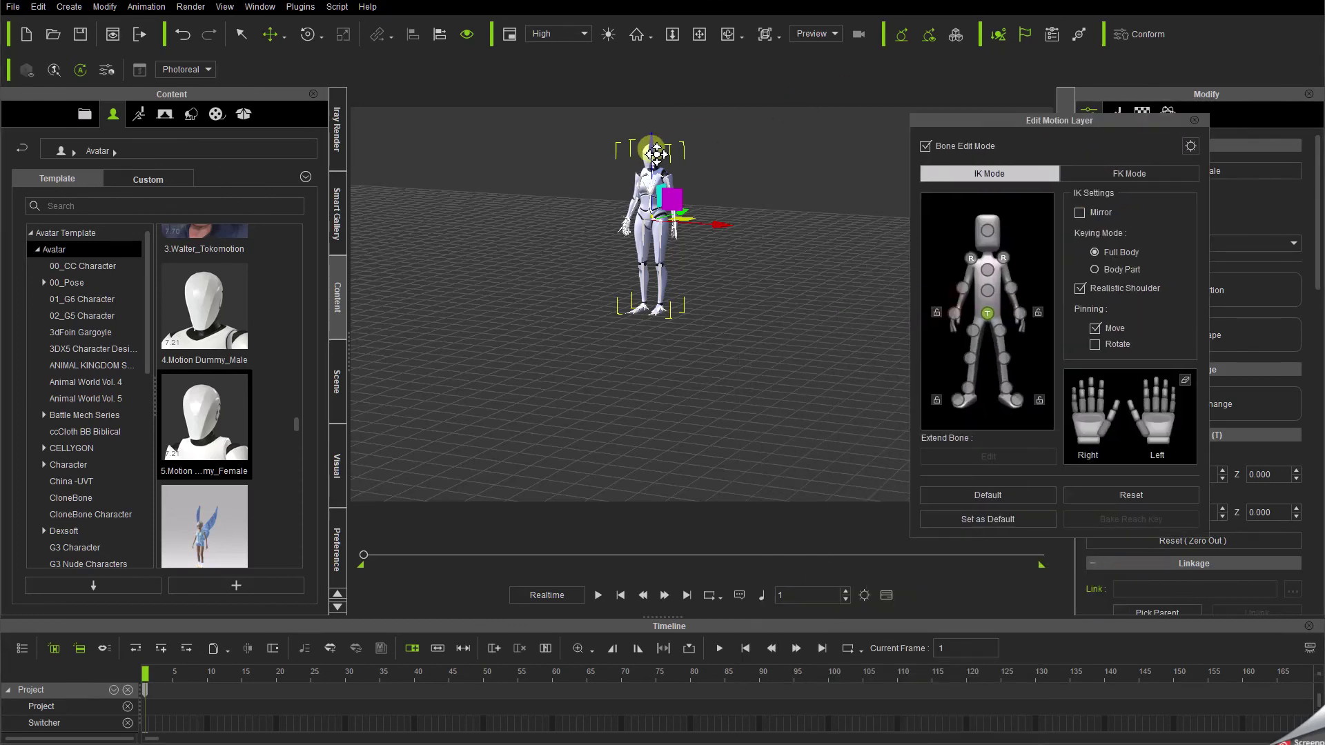
mouse_move(654, 154)
left_mouse_down()
mouse_move(625, 338)
mouse_move(638, 285)
left_mouse_up()
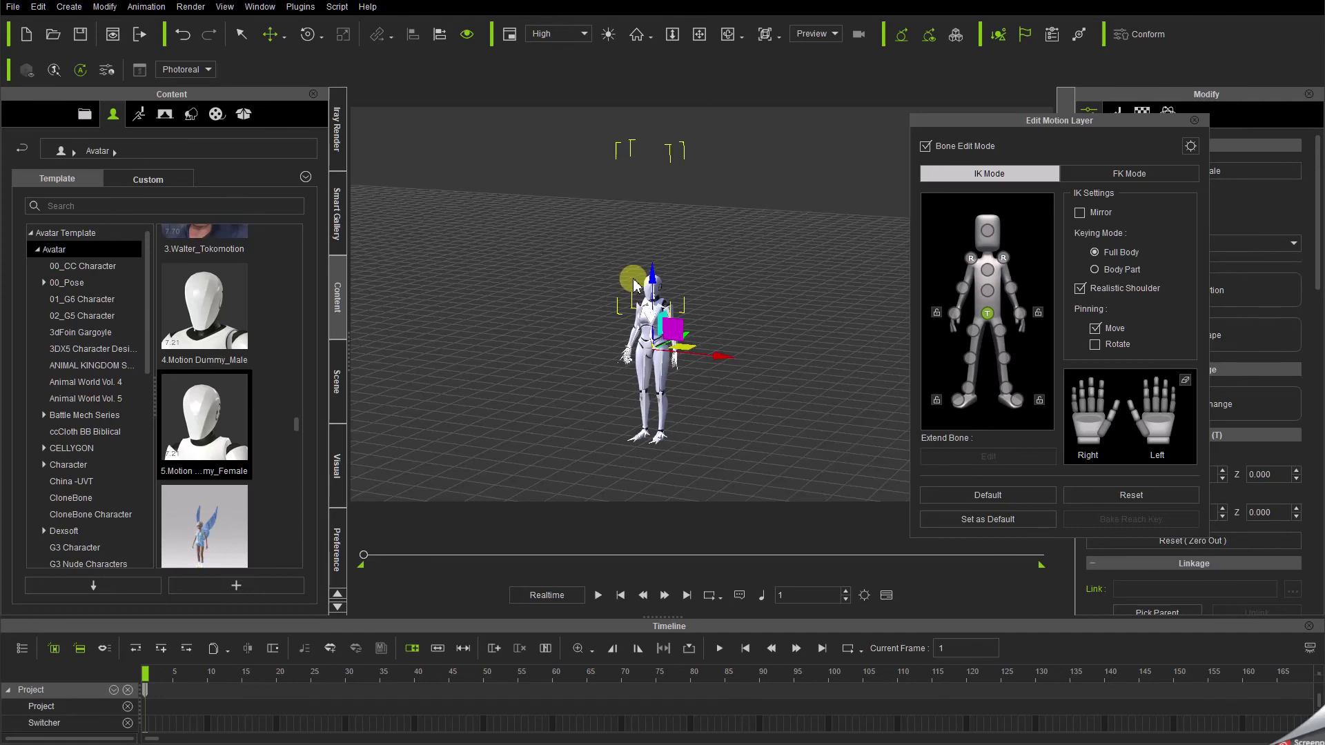
left_click(643, 290)
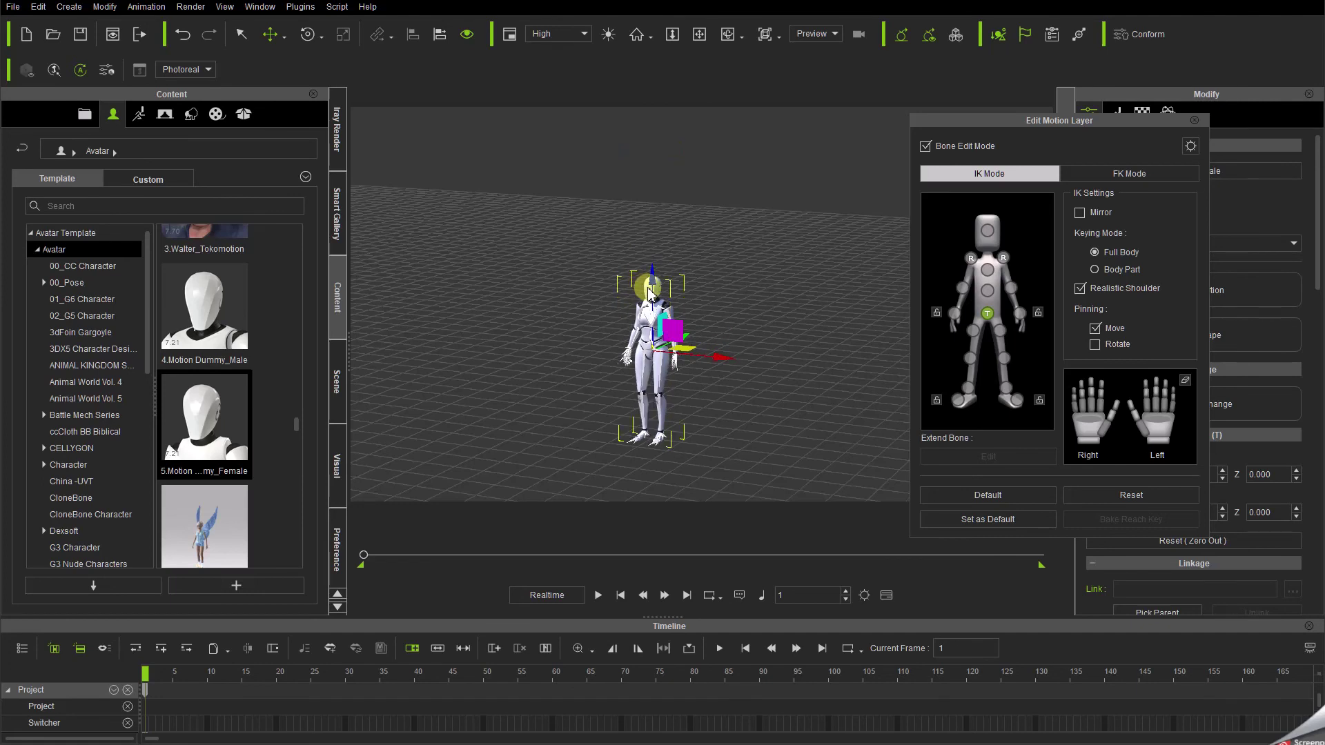
- Close Edit Motion Layer, switch to the Move tool (W), and inspect the root gizmo at the feet
left_click(1196, 121)
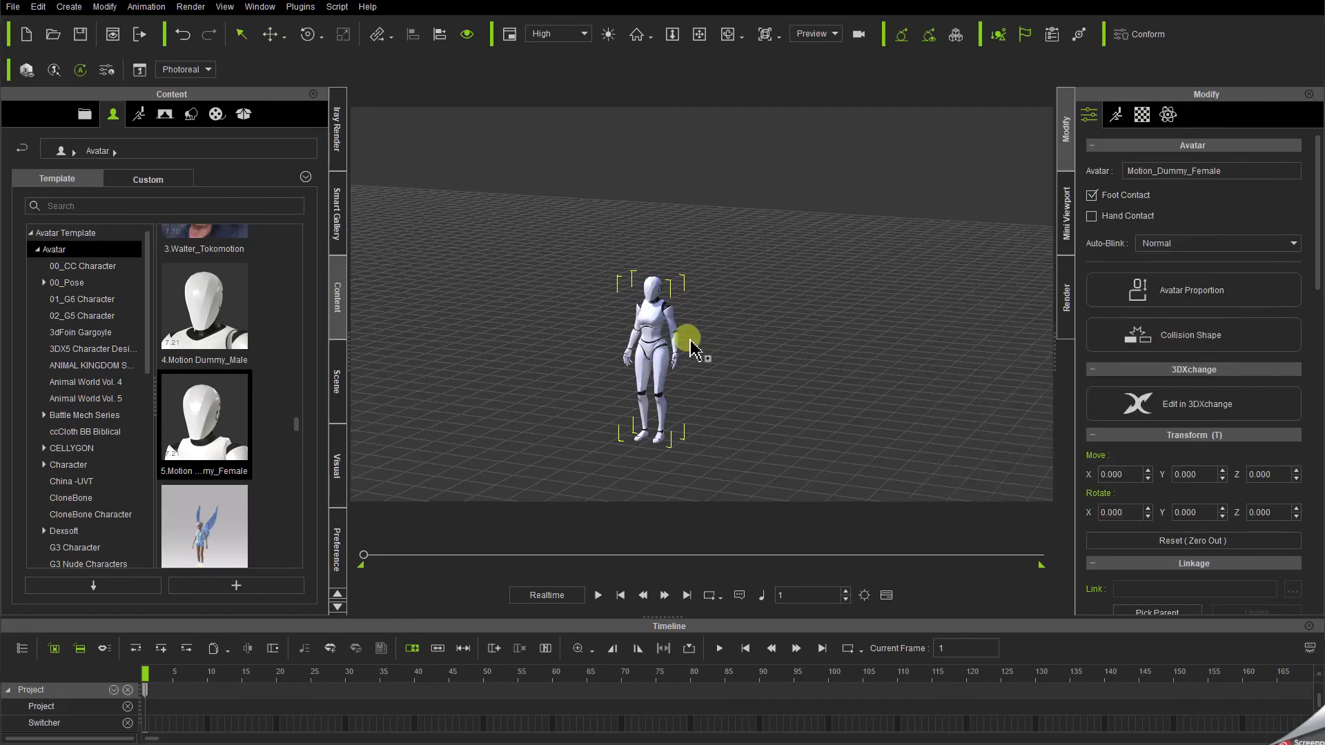
key("w")
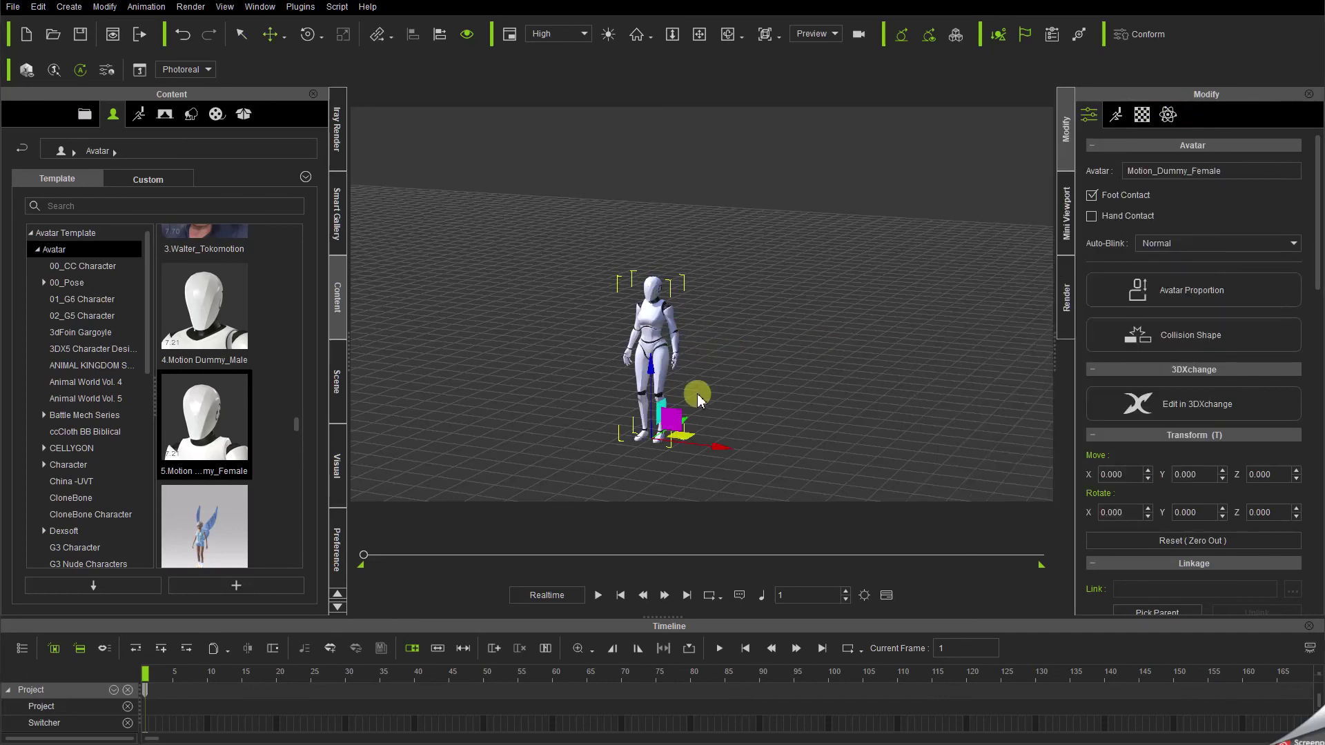
middle_click_drag(683, 411, 700, 406)
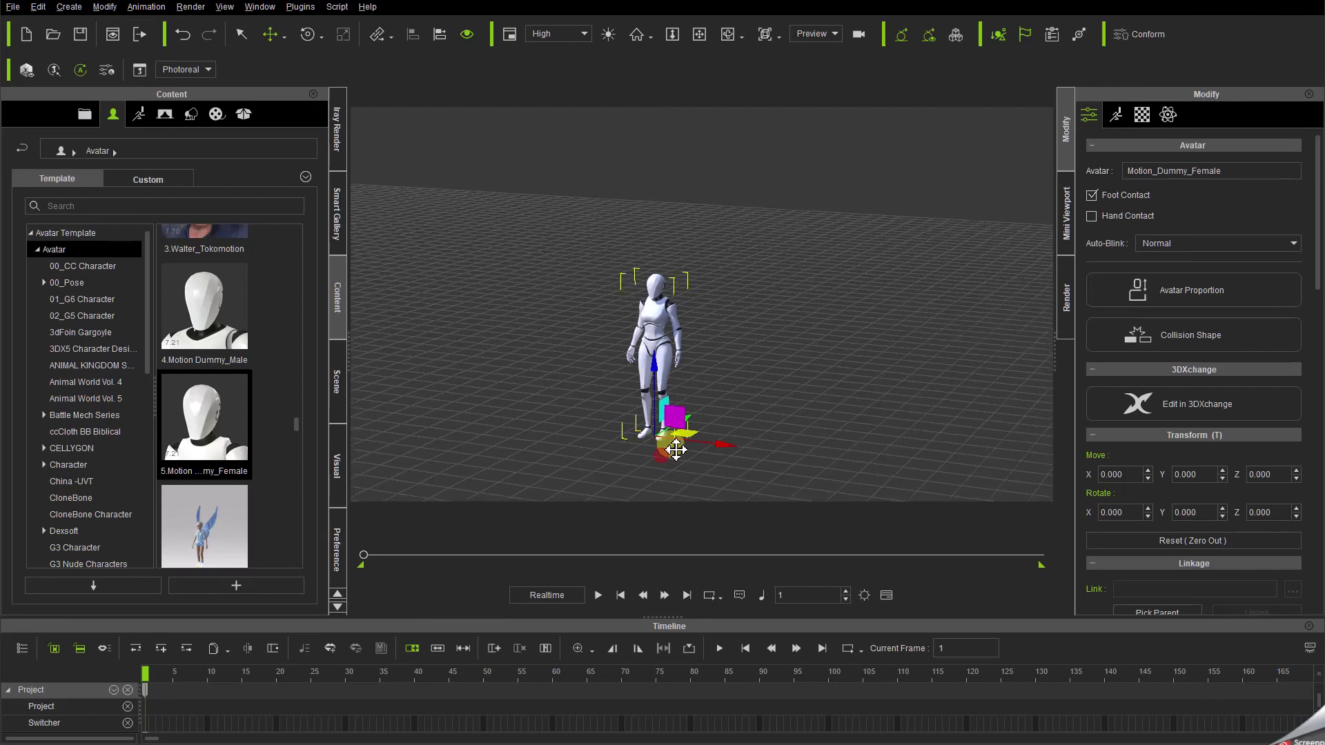
scroll(701, 407, "up", 2)
scroll(701, 407, "up", 2)
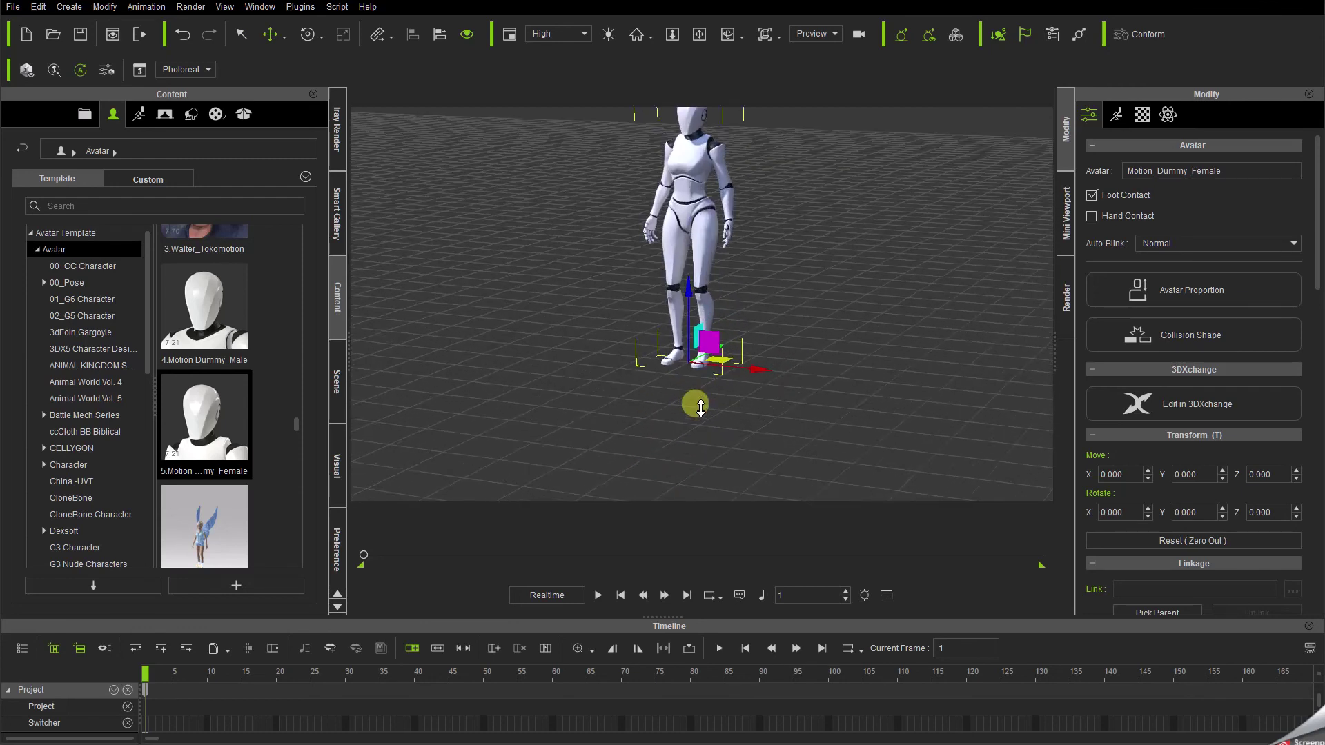
scroll(701, 407, "up", 2)
scroll(701, 406, "up", 2)
right_click_drag(849, 404, 984, 407)
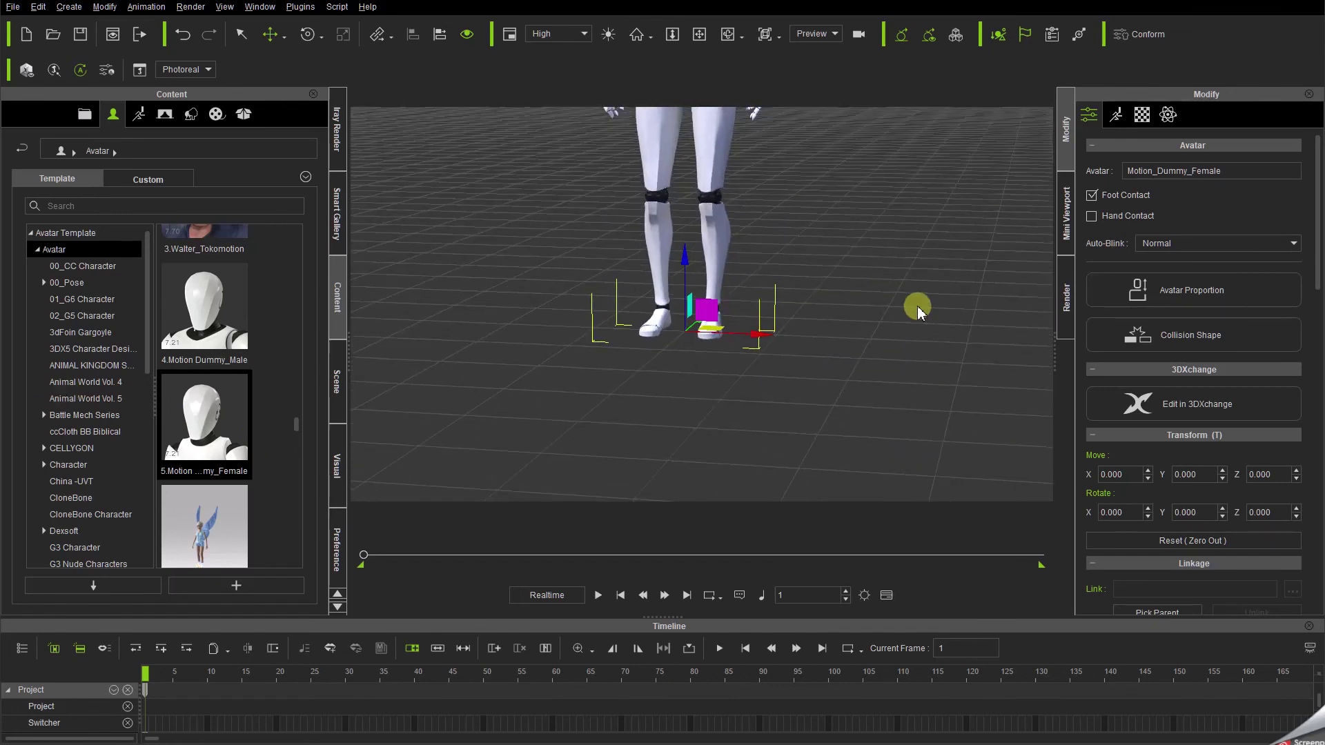
mouse_move(876, 216)
middle_mouse_down()
mouse_move(886, 299)
mouse_move(787, 323)
mouse_move(822, 302)
middle_mouse_up()
scroll(885, 298, "down", 2)
scroll(885, 298, "down", 2)
scroll(883, 297, "down", 2)
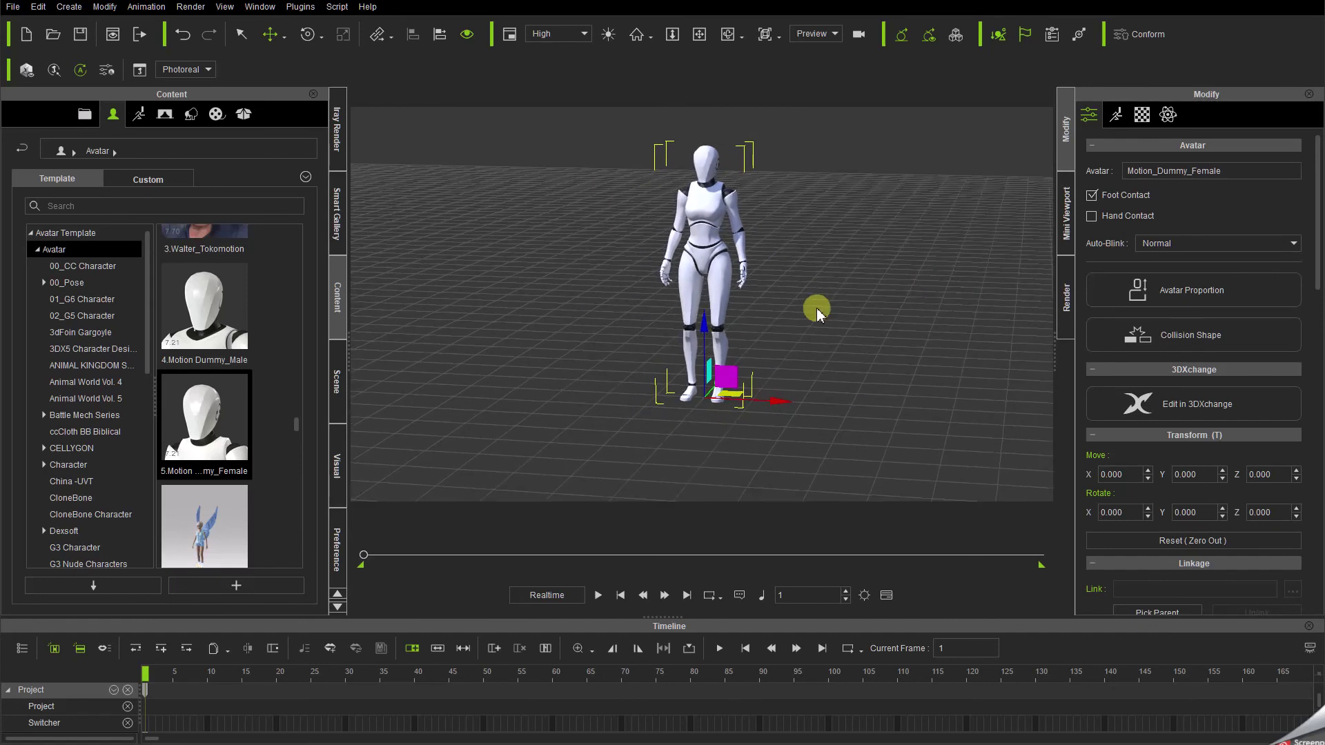